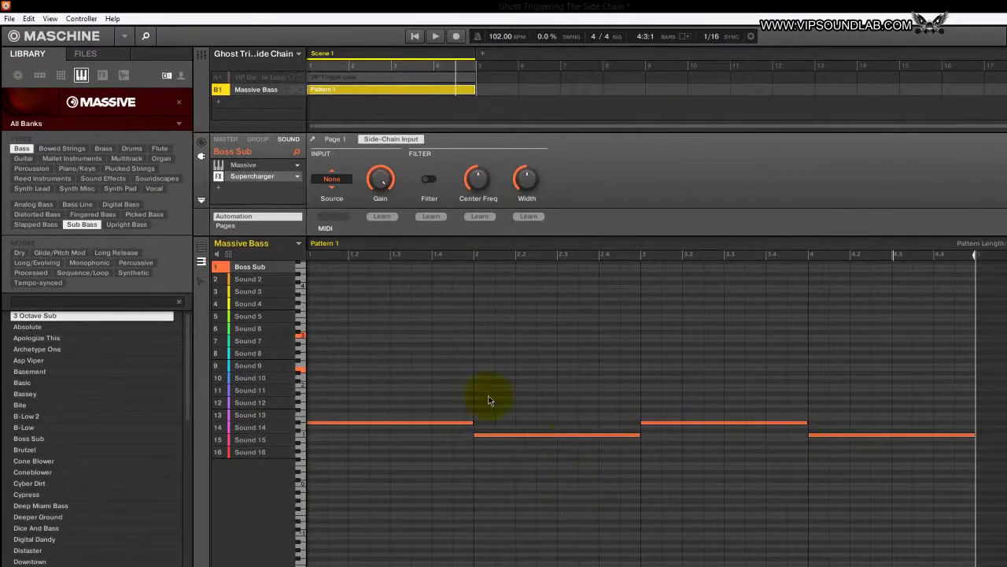
left_click(416, 36)
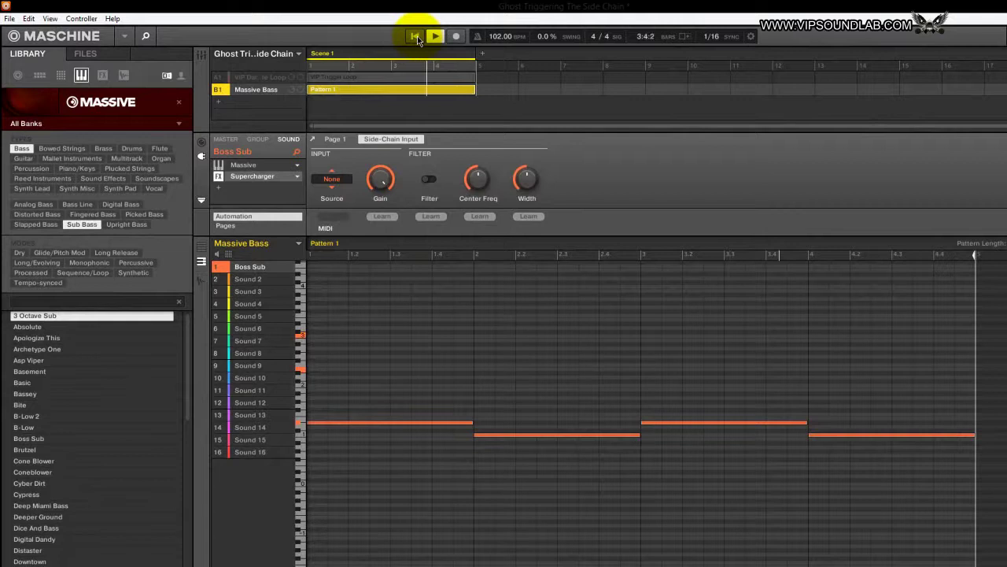
left_click(436, 36)
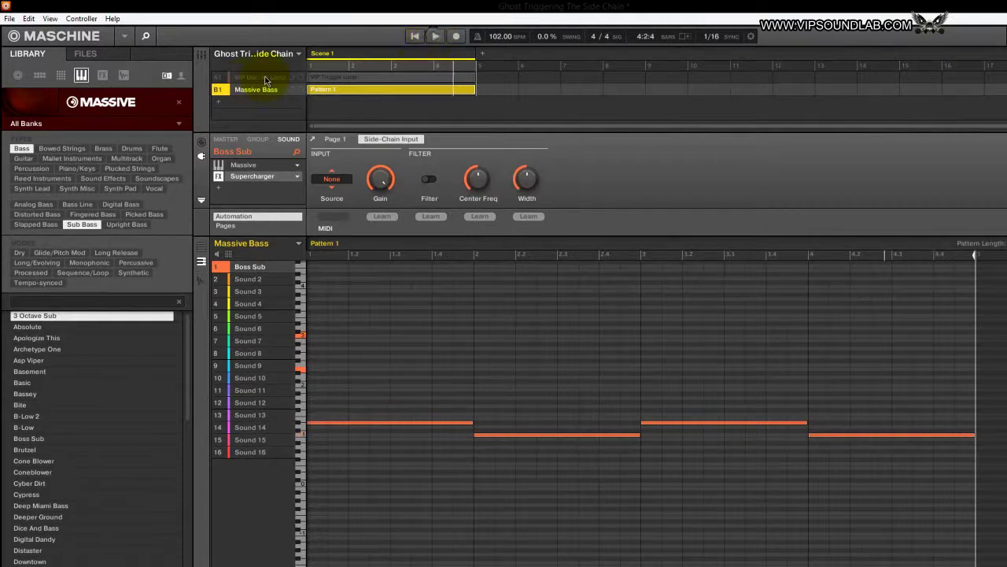
left_click(265, 79)
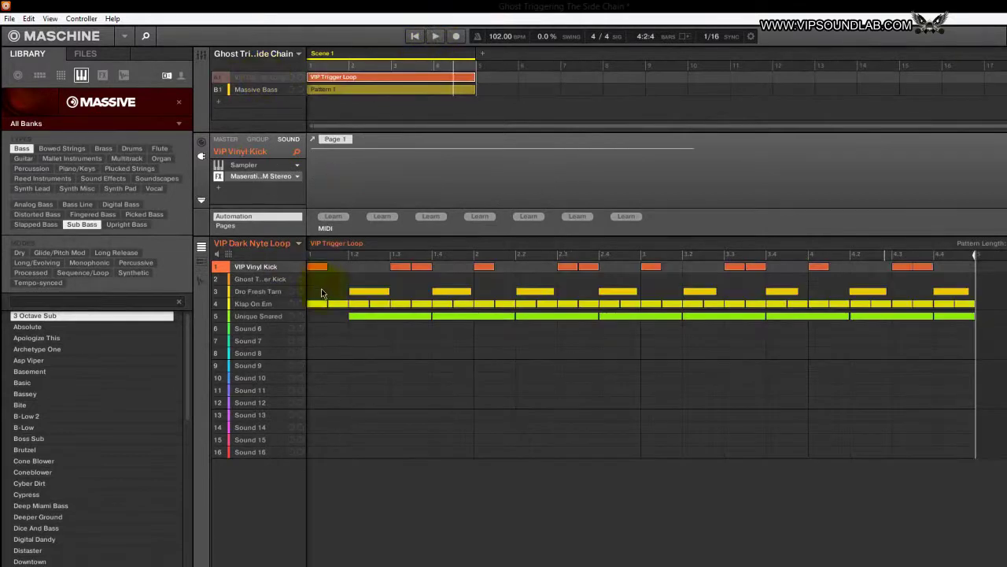
left_click(219, 89)
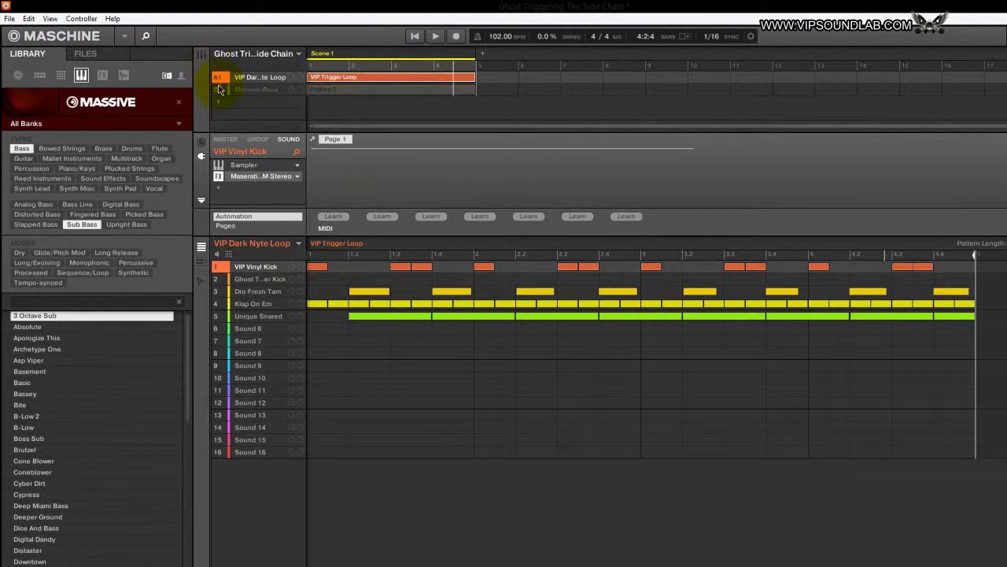
left_click(415, 36)
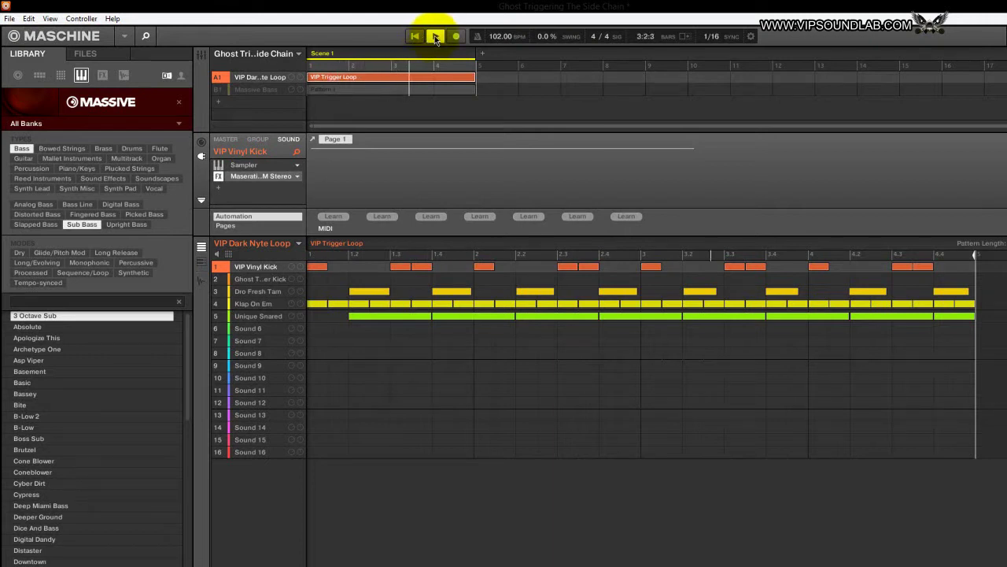
left_click(434, 35)
left_click(221, 92)
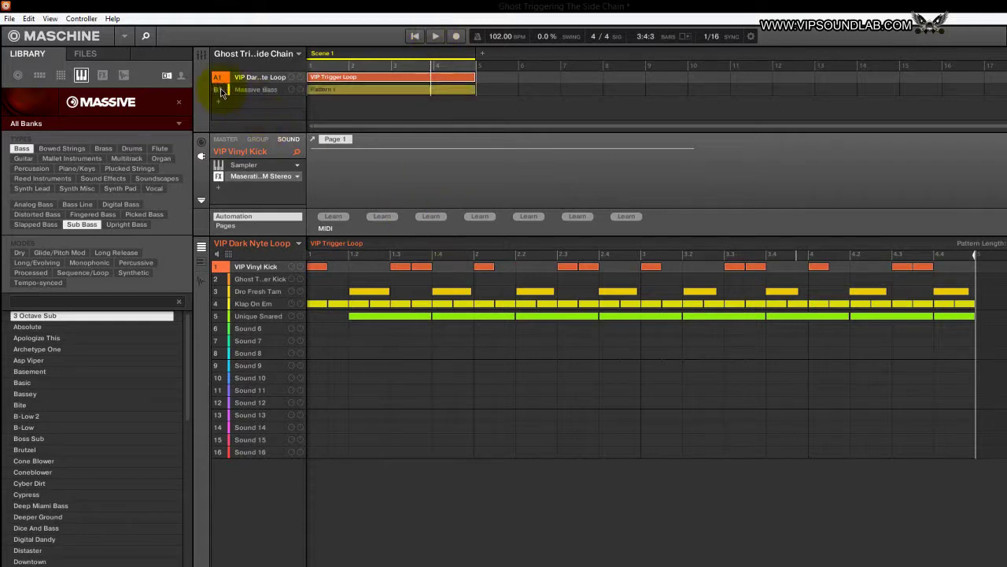
left_click(415, 36)
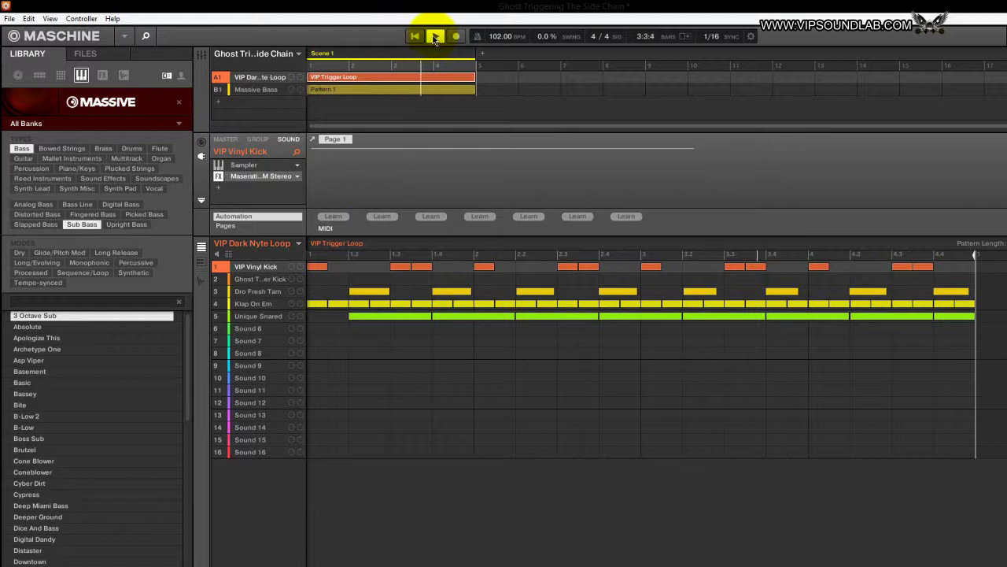
left_click(435, 37)
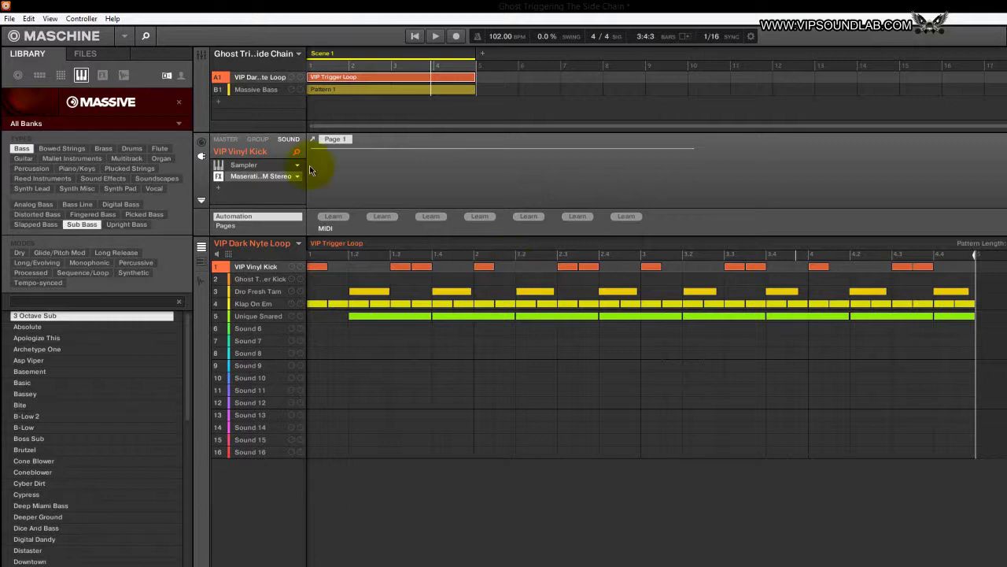
Switch from Massive Bass to the VIP Dark Nyte Loop drum group and select the Ghost Trigger Kick sound
left_click(249, 90)
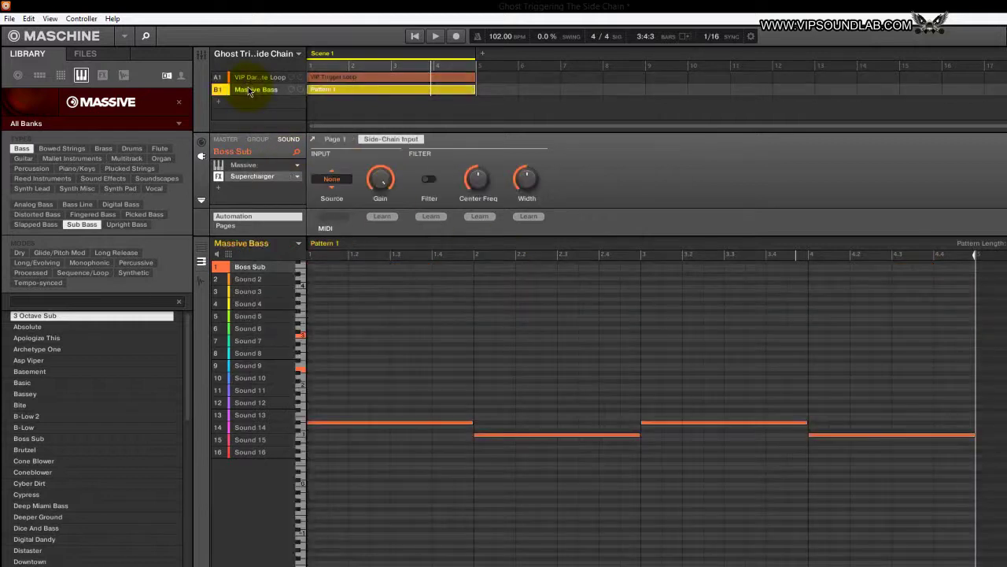
left_click(253, 76)
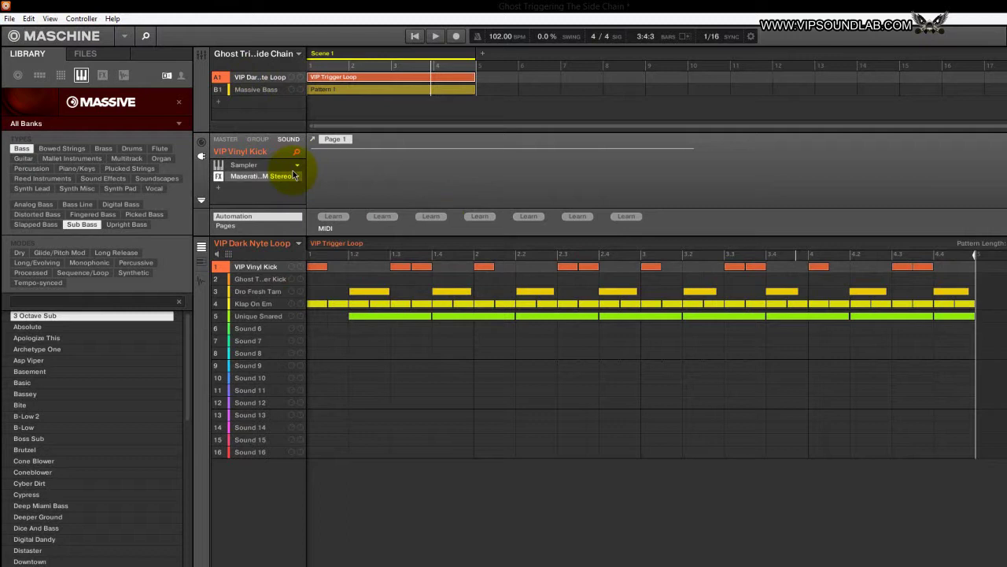
left_click(248, 280)
left_click(203, 281)
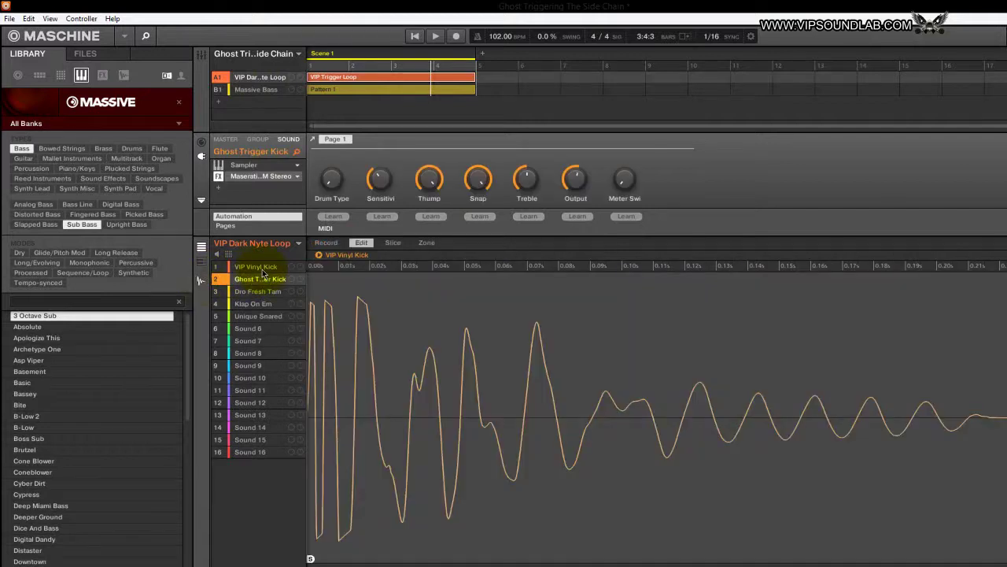
Select the VIP Vinyl Kick sound and return to the note pattern editor
left_click(256, 267)
left_click(256, 279)
left_click(256, 267)
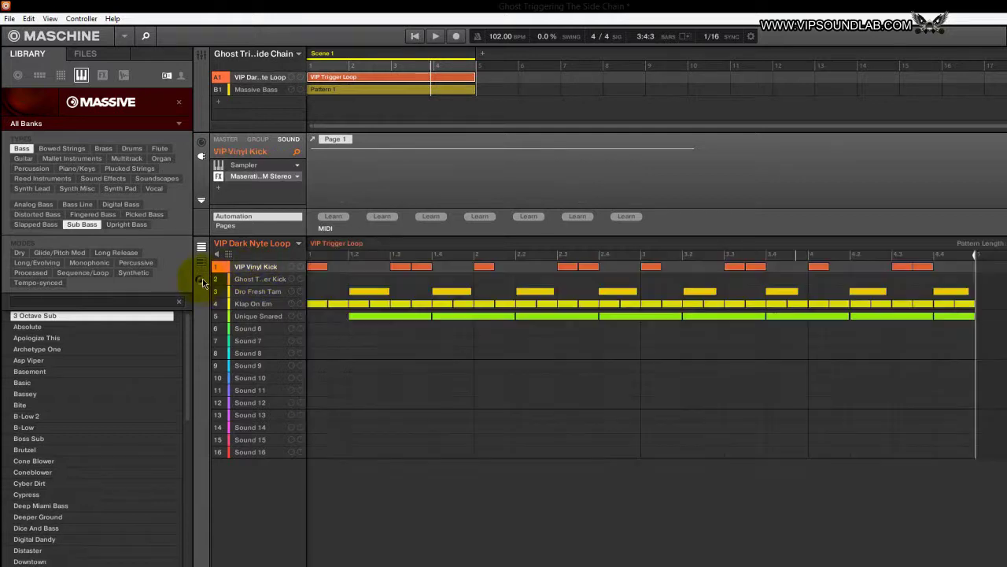
left_click(201, 281)
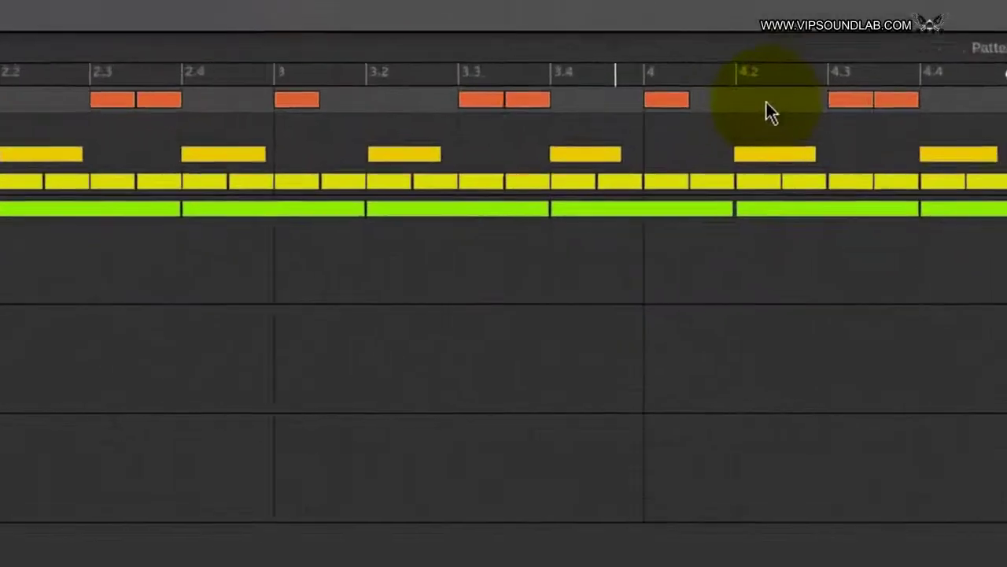
Box-select the twelve VIP Vinyl Kick notes and drag copies down onto the Ghost Trigger Kick row
right_click(767, 102)
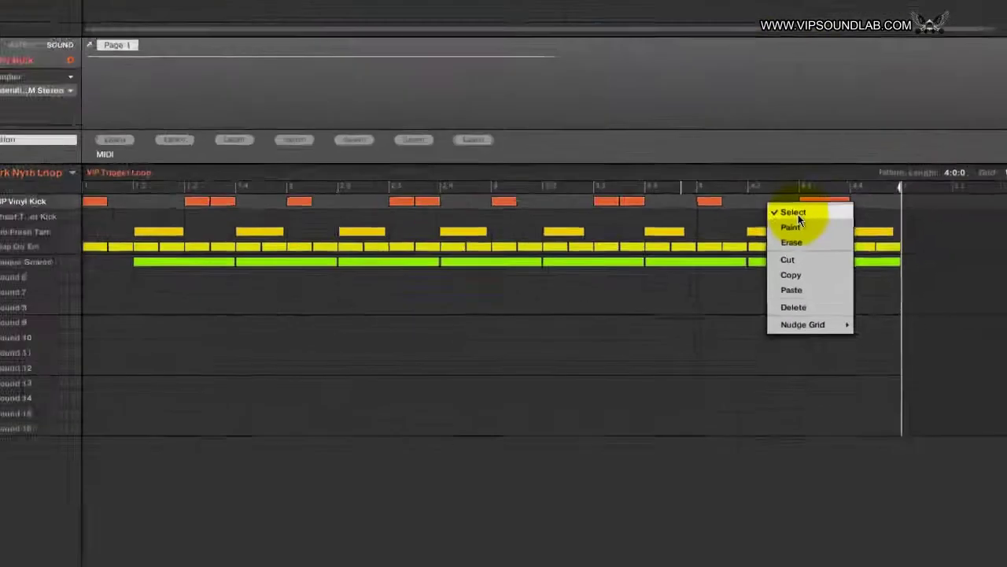
left_click(798, 138)
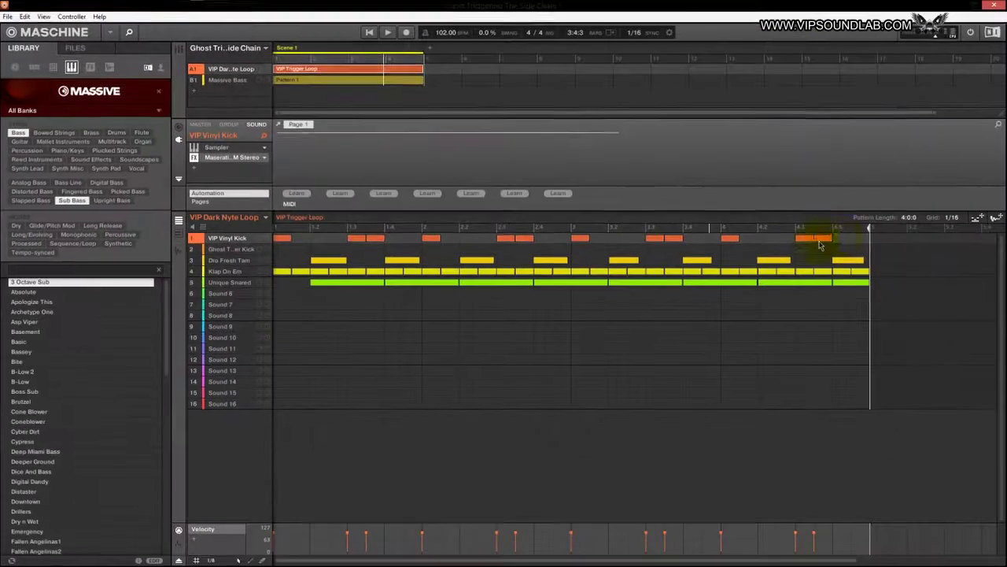
left_click_drag(839, 242, 286, 238)
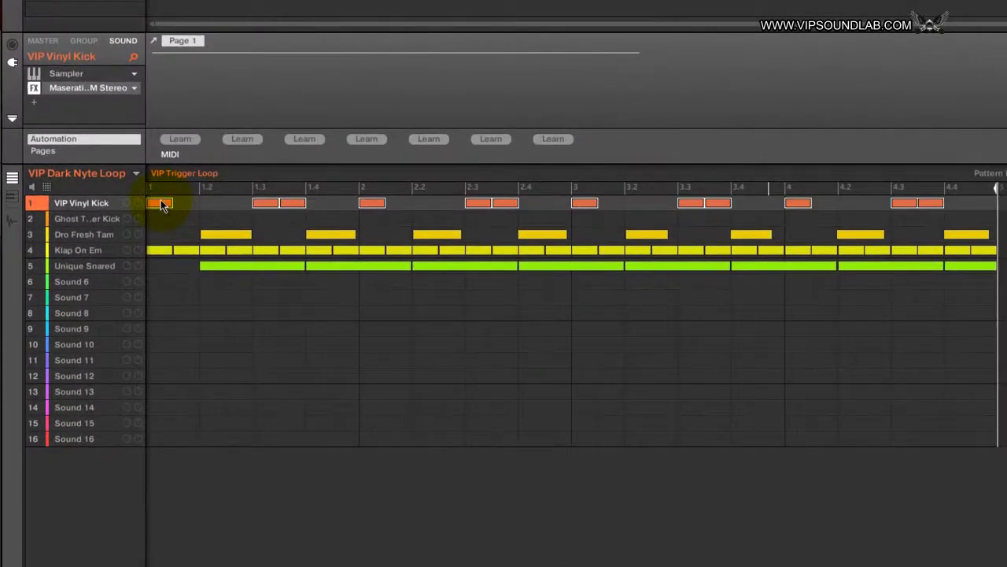
left_click_drag(161, 205, 165, 220)
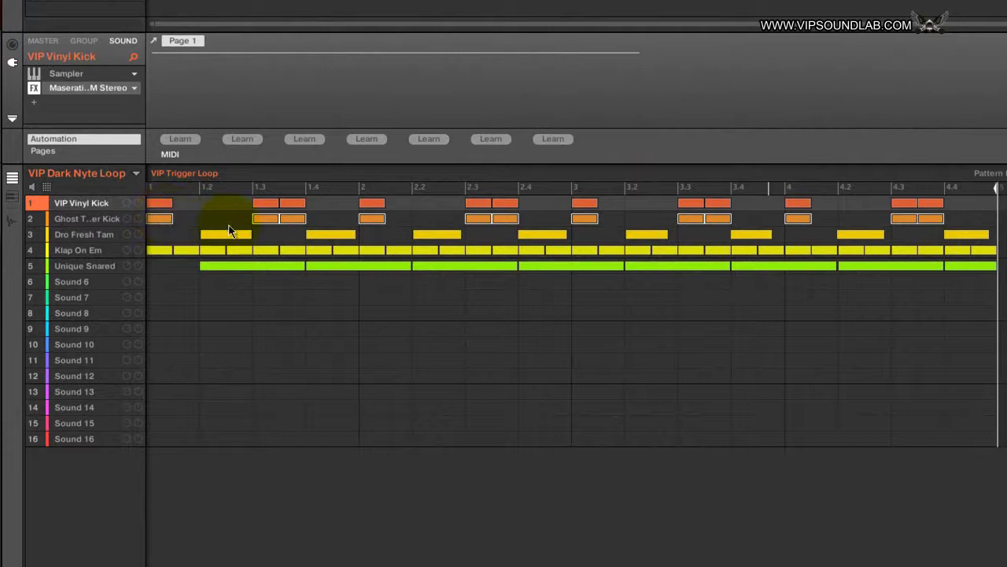
left_click(900, 225)
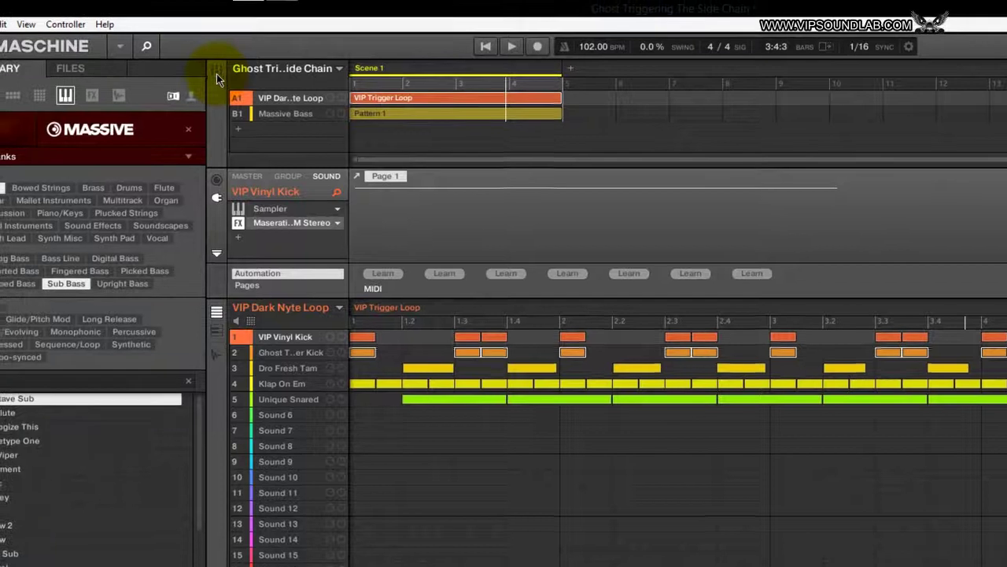
Open the mixer and play briefly to watch the drum channel levels
left_click(216, 72)
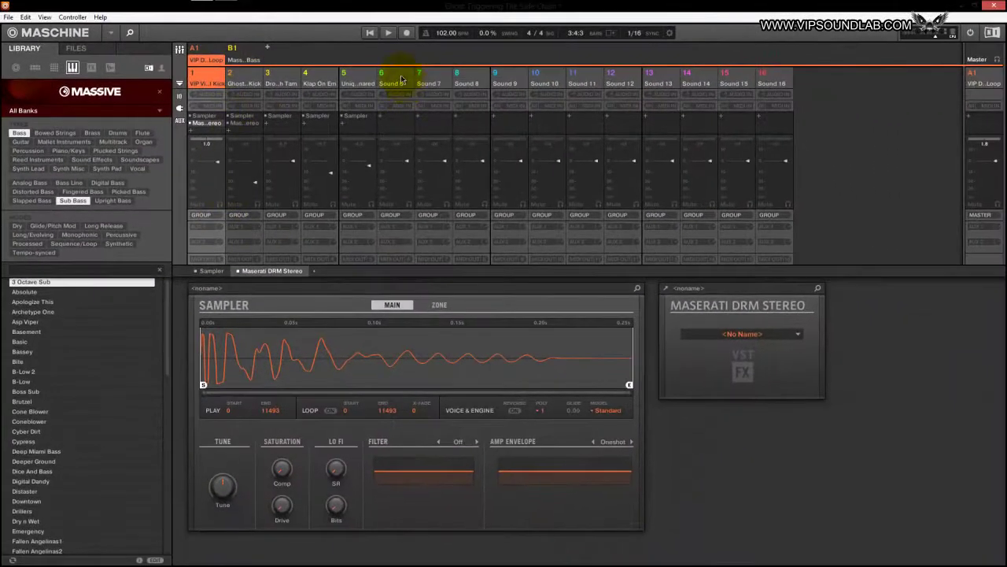
left_click(388, 33)
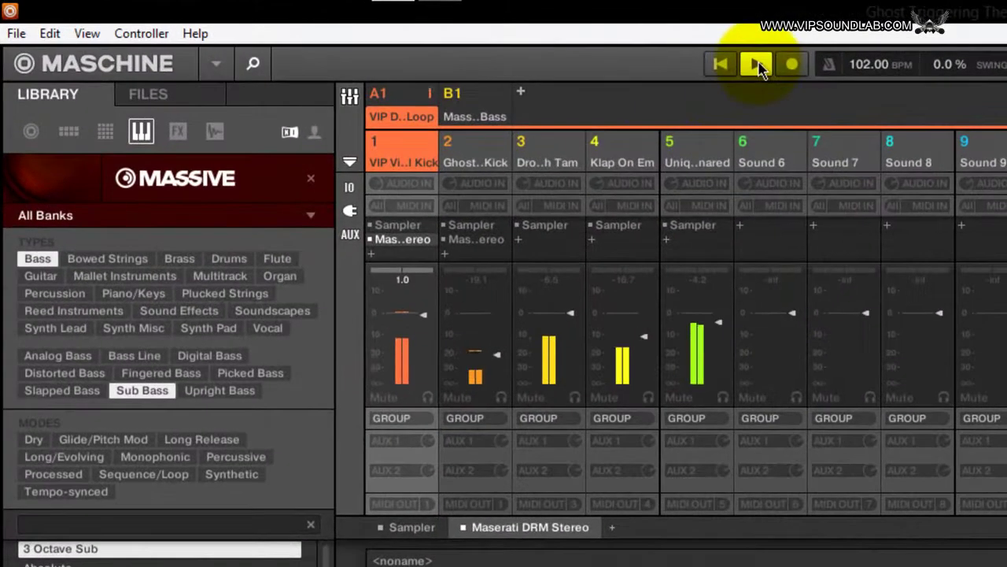
left_click(757, 66)
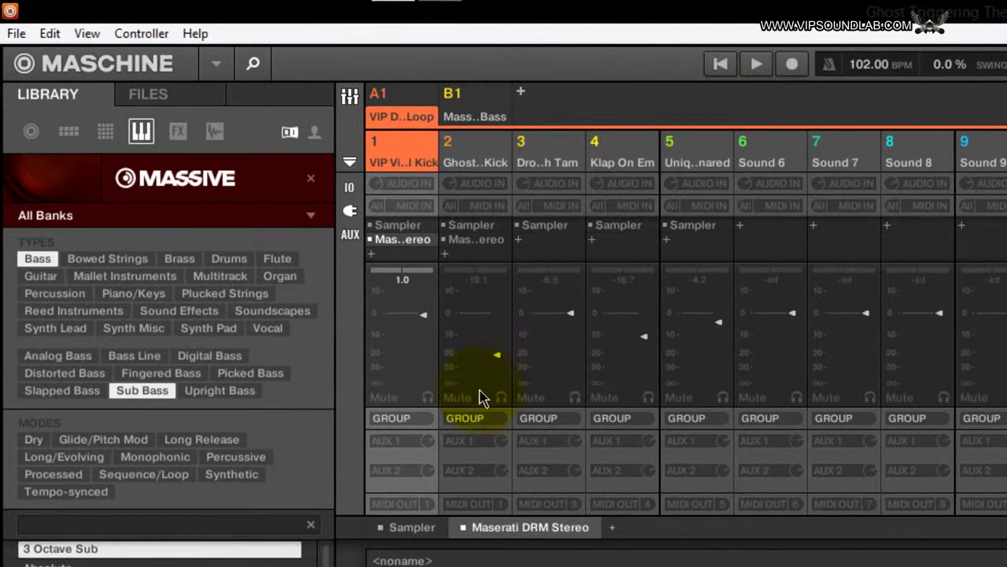
Set the ghost kick channel's output to None, confirm it plays silently, and return to the pattern view
left_click(469, 418)
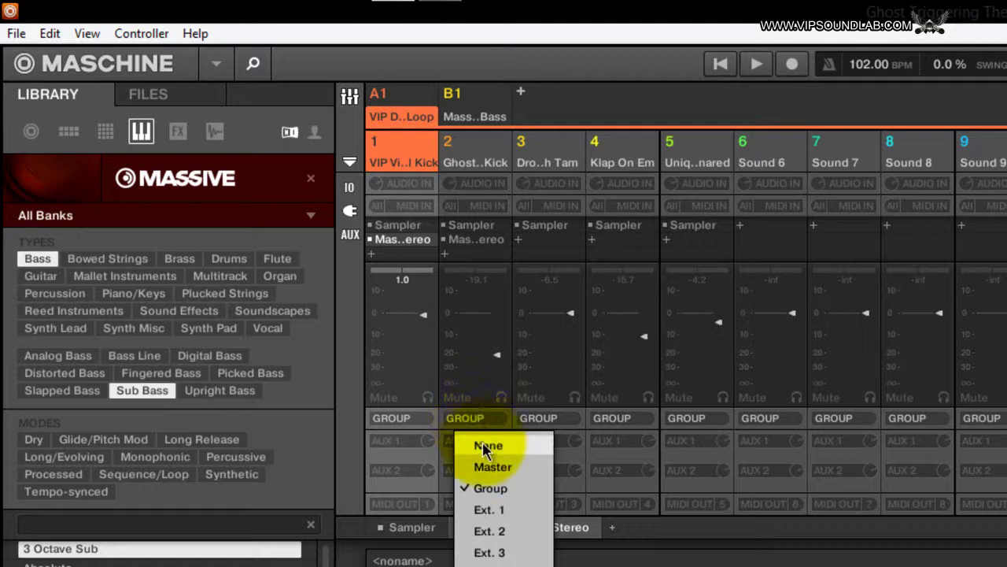
left_click(485, 445)
left_click(721, 66)
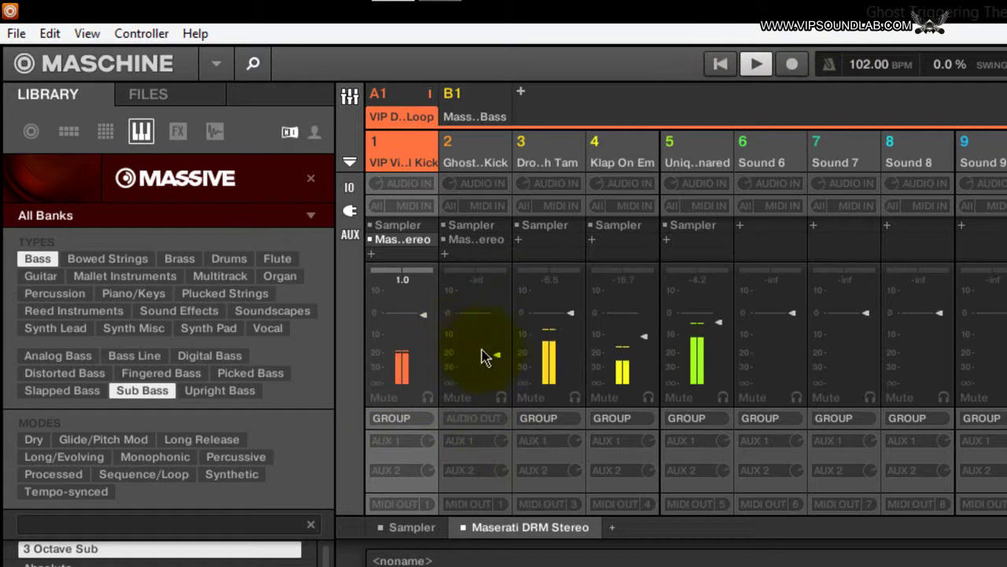
left_click(755, 64)
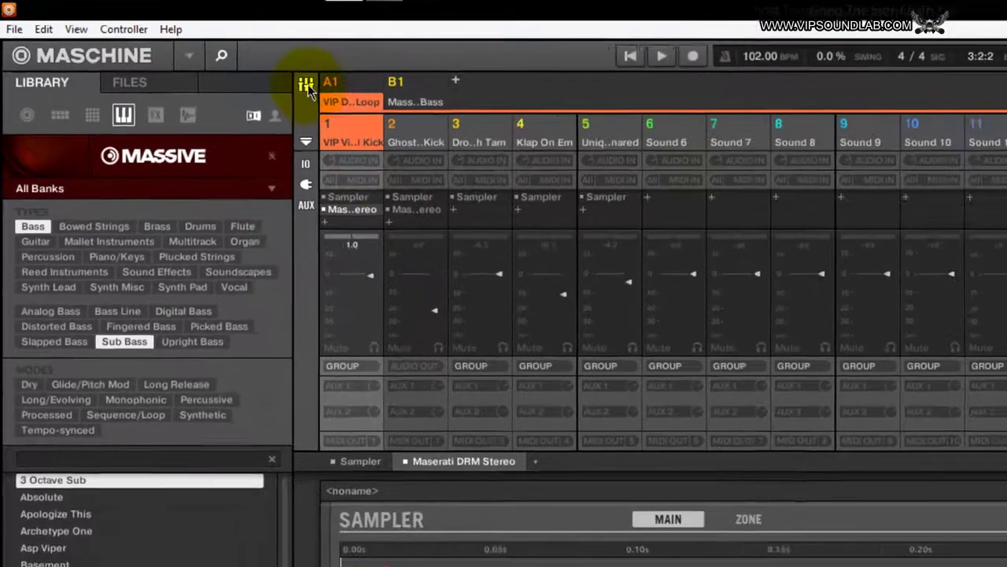
left_click(350, 96)
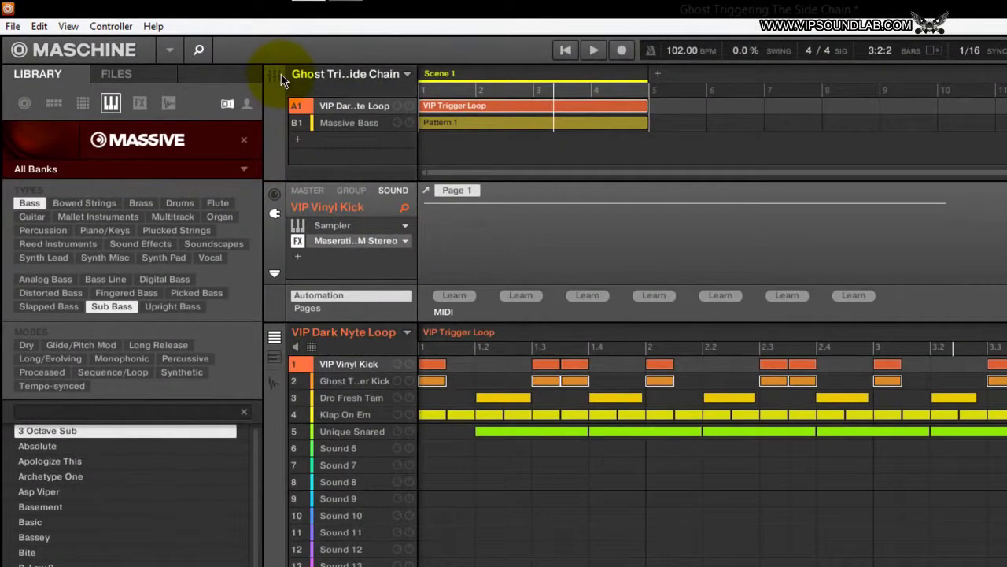
Open the Supercharger plugin on Boss Sub in the Massive Bass group and move its window lower
left_click(367, 125)
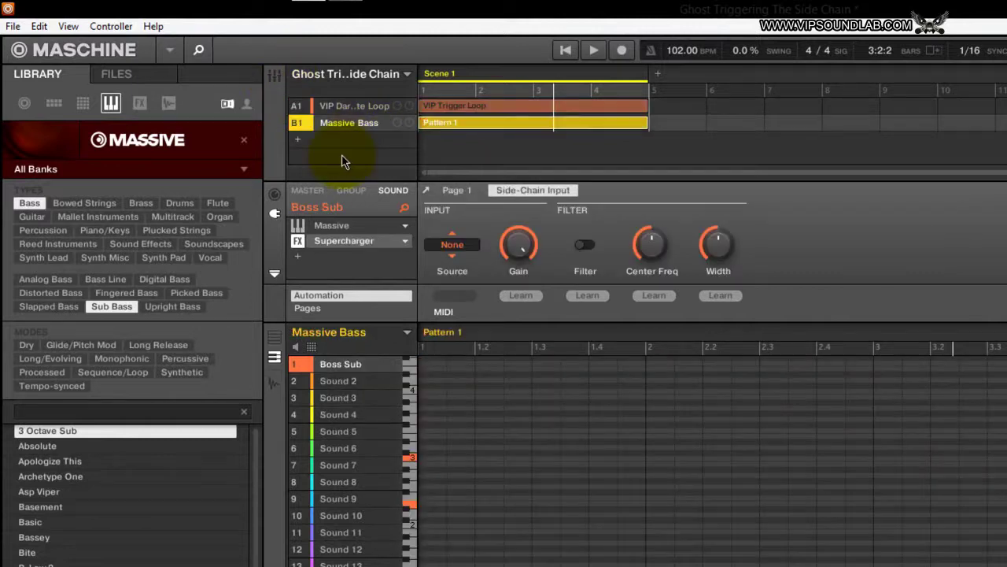
left_click(343, 244)
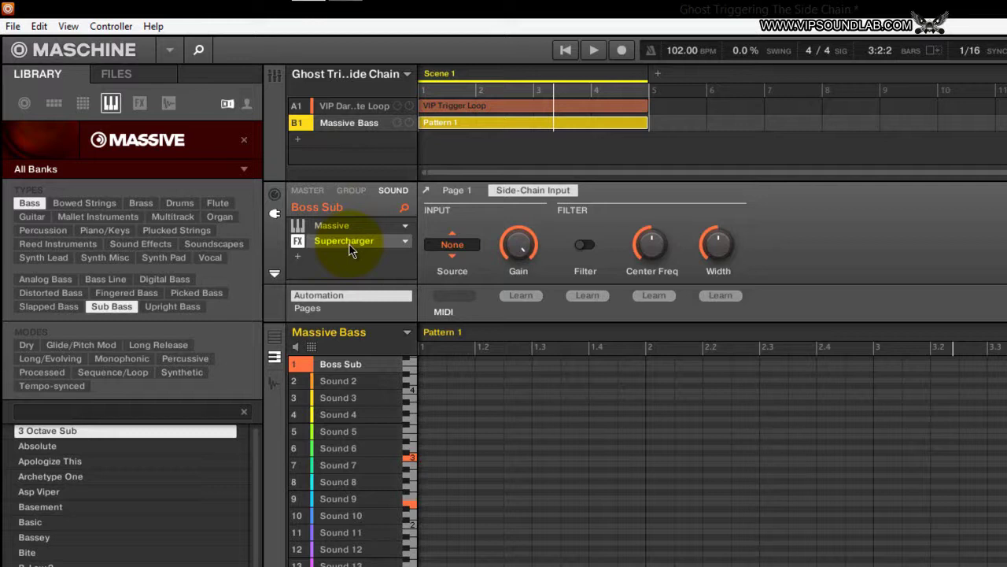
left_click(348, 243)
left_click_drag(561, 209, 799, 260)
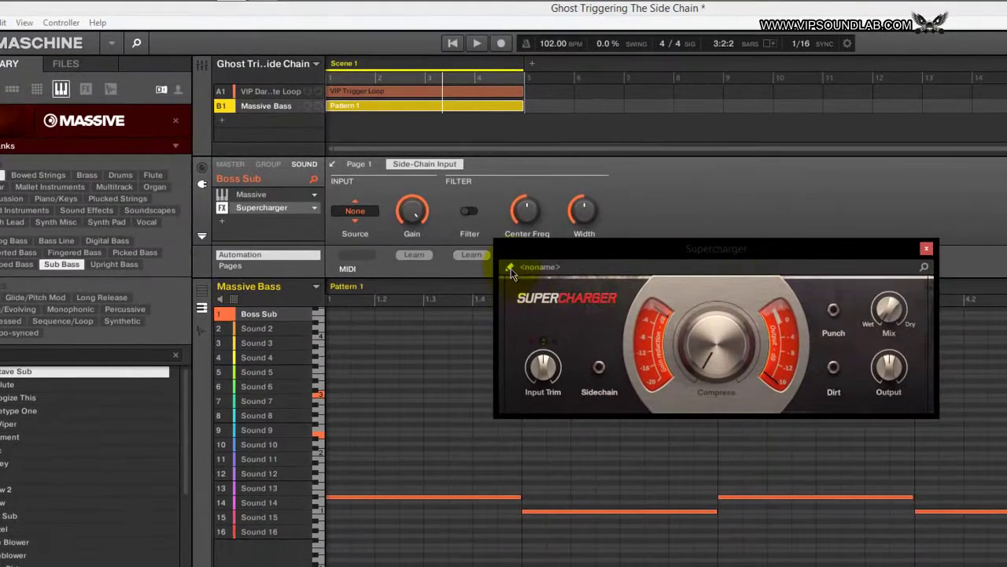
Load the User preset 'VIP Ghost Trigger Setting (Massive Bass Box)' and move the panel aside
left_click(511, 268)
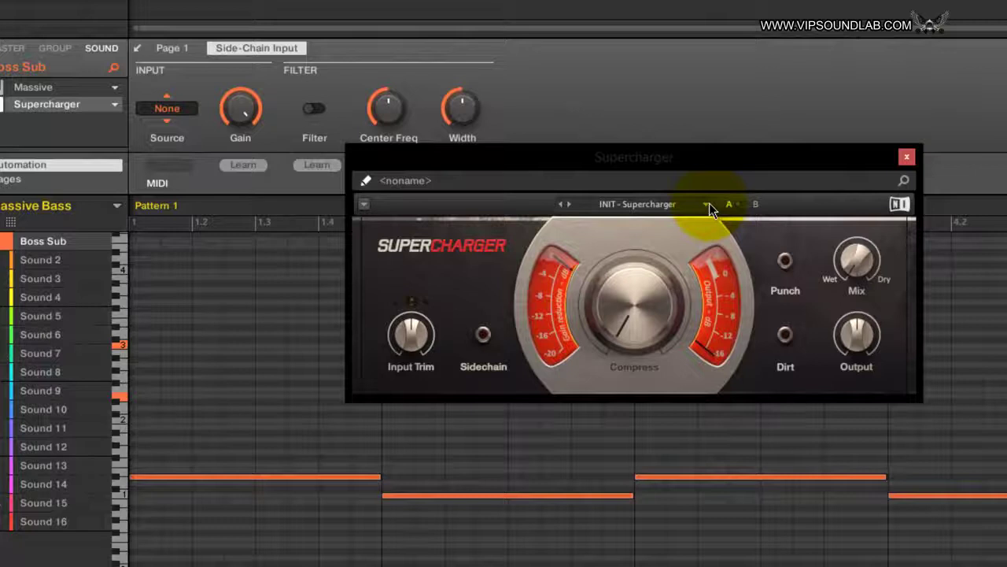
left_click(774, 285)
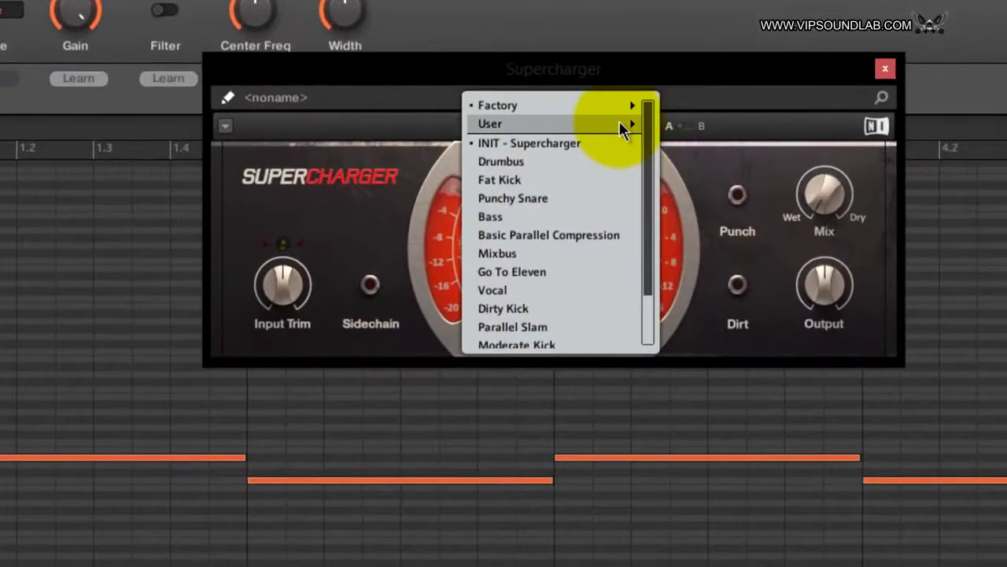
mouse_move(622, 130)
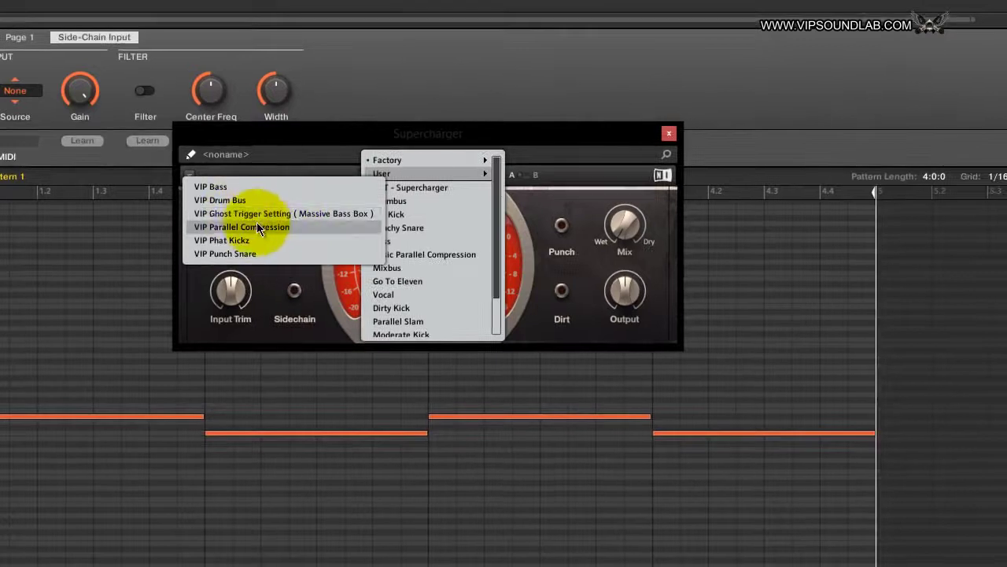
left_click(259, 213)
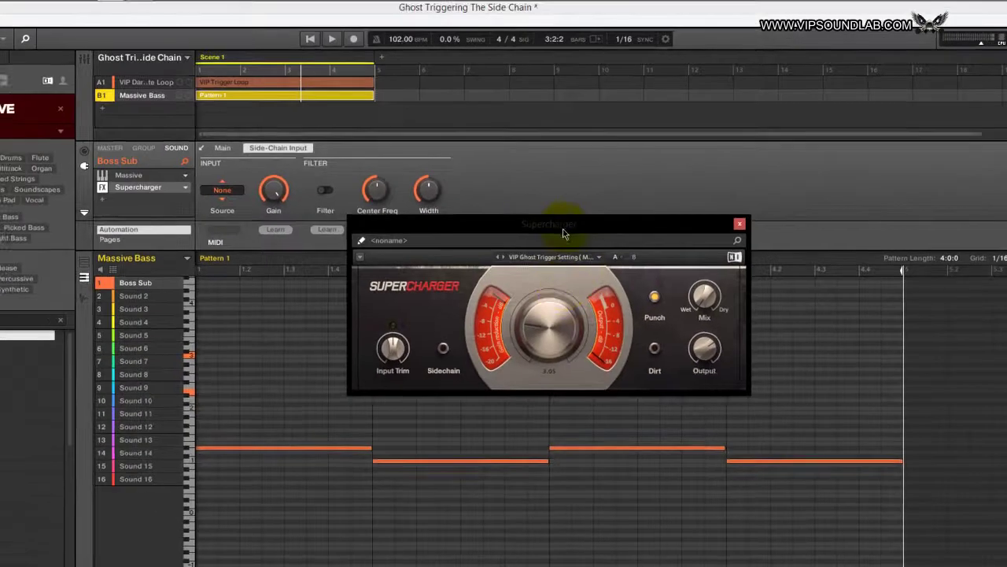
left_click_drag(464, 188, 526, 236)
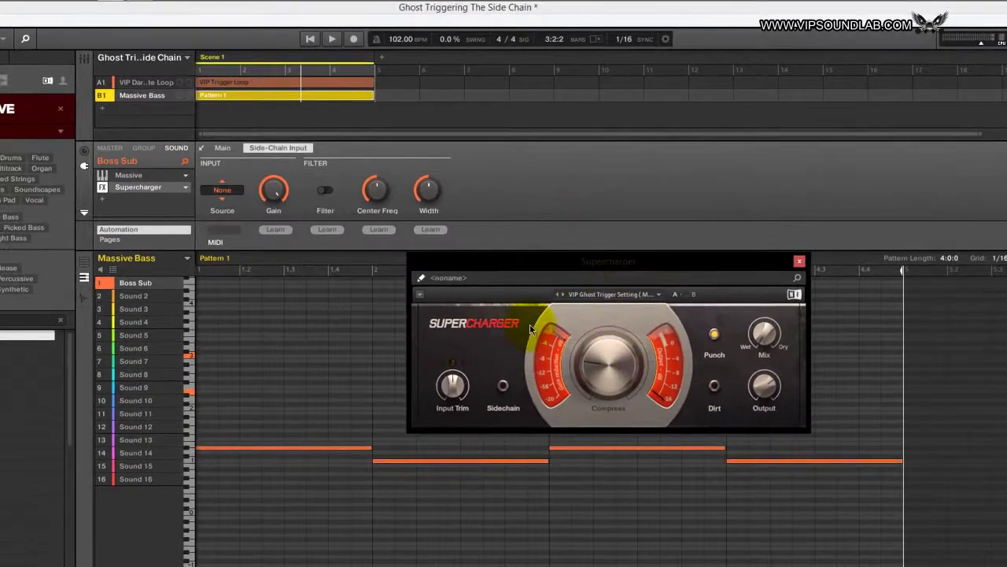
mouse_move(604, 342)
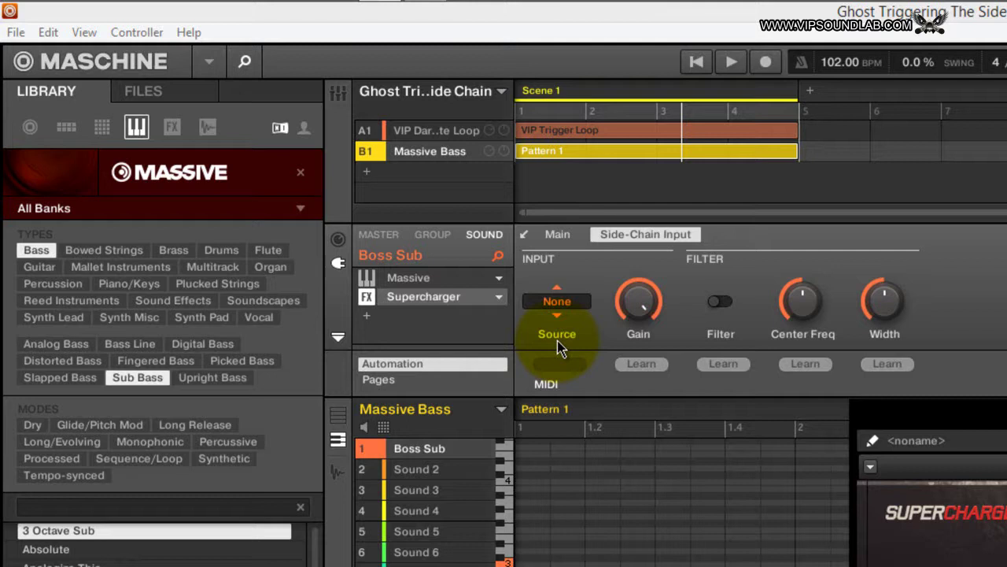
Leave the side-chain source unchanged and show the VIP Dark Nyte Loop channels in the mixer
left_click(557, 301)
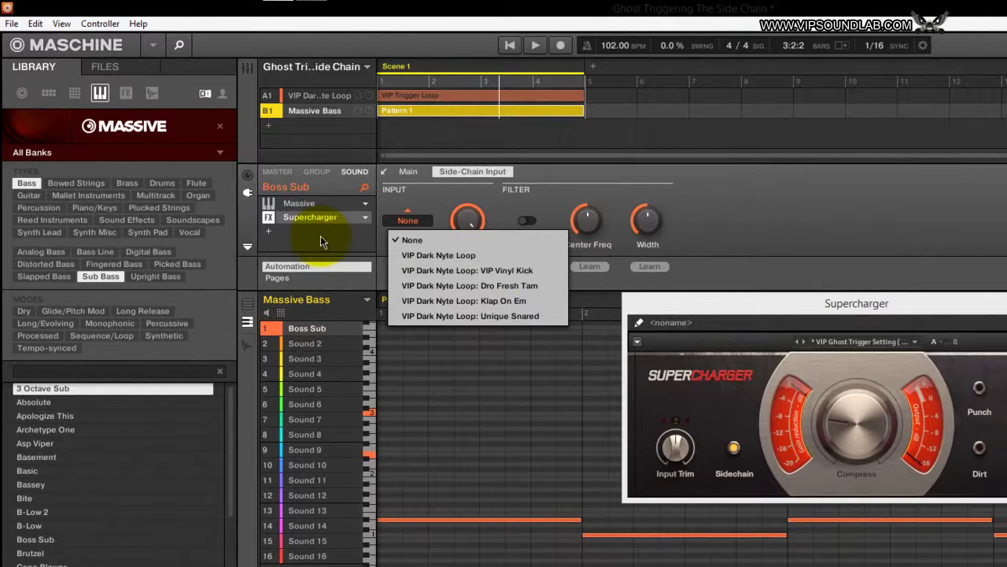
left_click(251, 68)
left_click(249, 68)
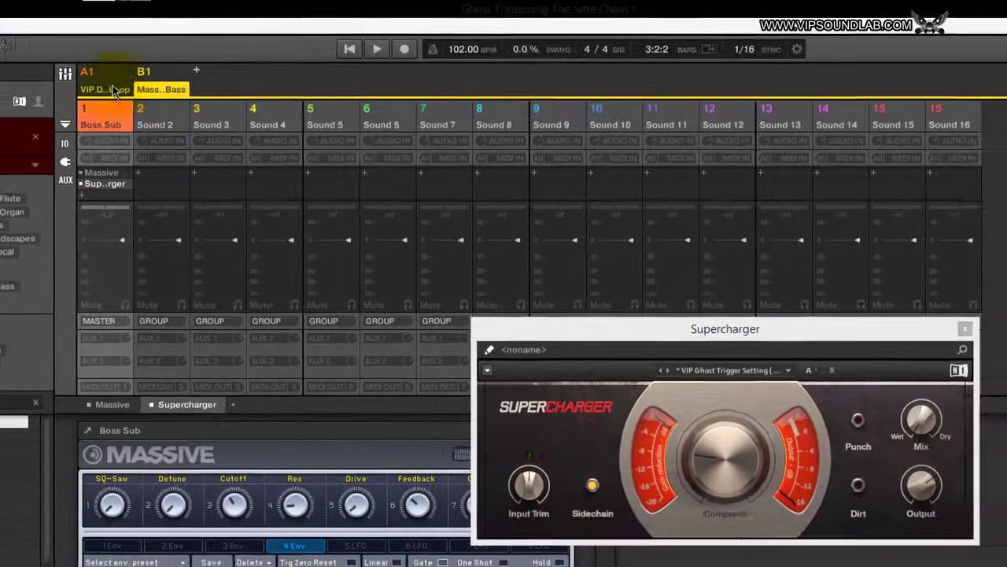
left_click(283, 82)
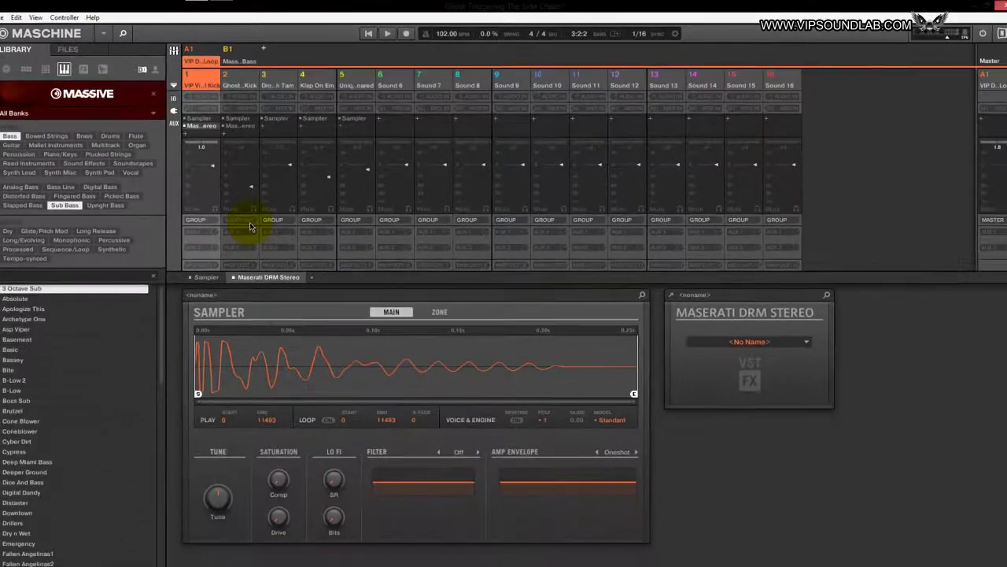
Route the Ghost Trigger Kick's audio output to Group and go back to the arrange view
left_click(178, 307)
left_click(253, 251)
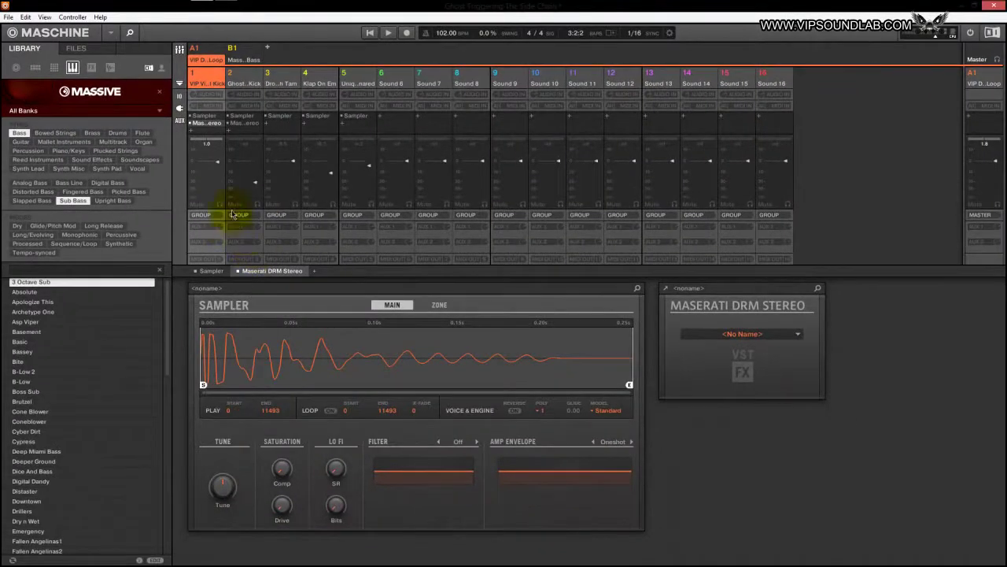
left_click(179, 50)
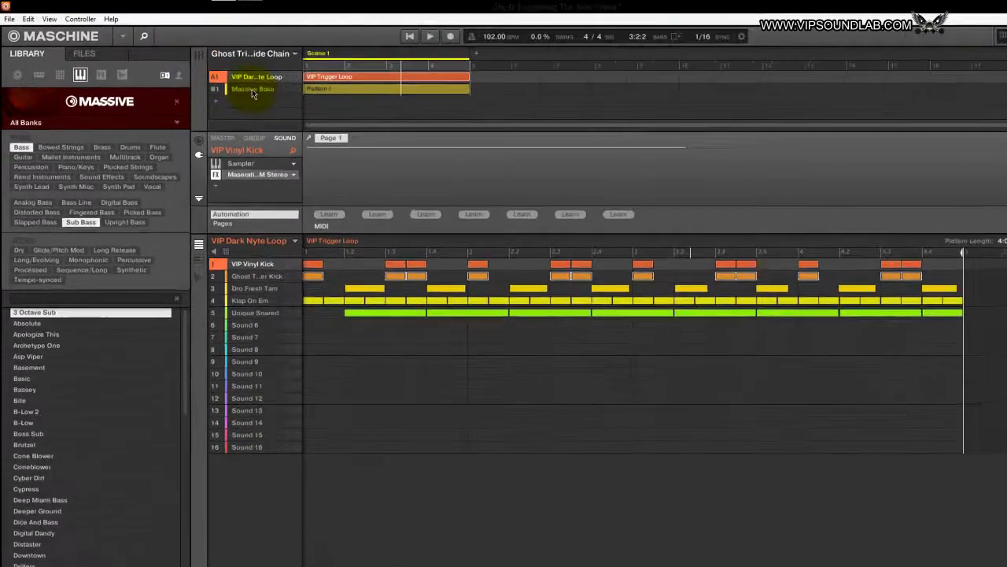
On Massive Bass, set Supercharger's side-chain source to Ghost Trigger Kick, then reopen the drum mixer
left_click(226, 80)
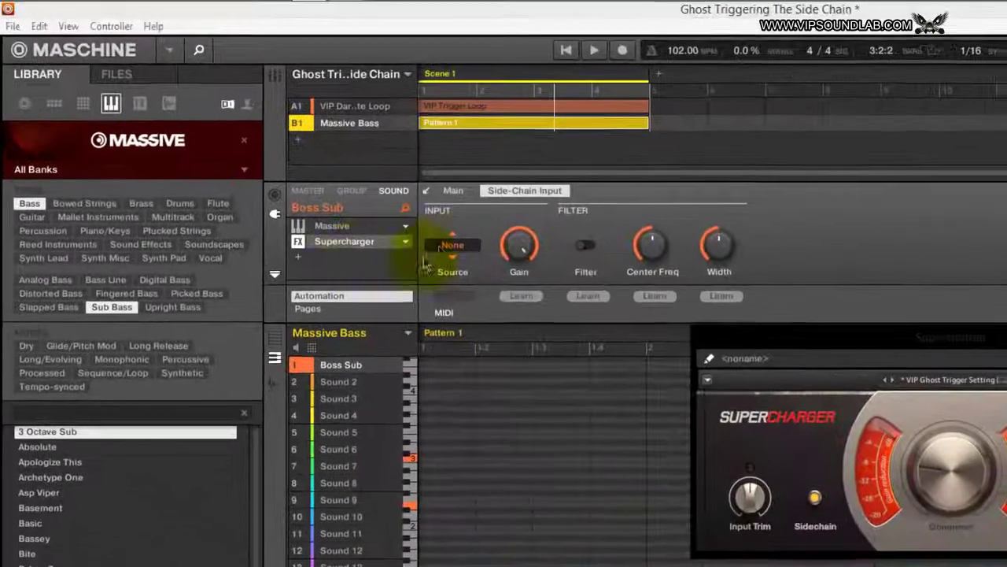
left_click(444, 247)
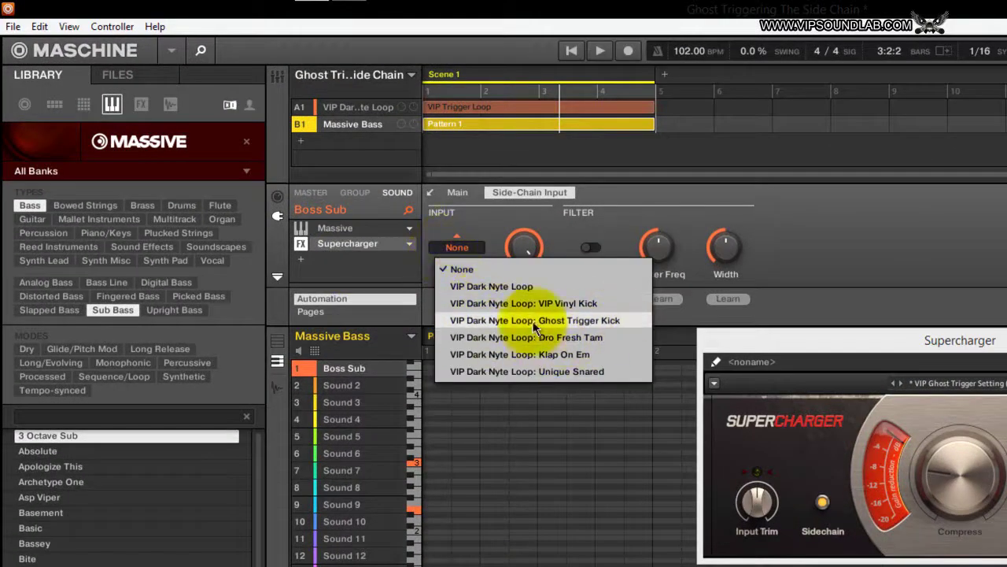
left_click(592, 322)
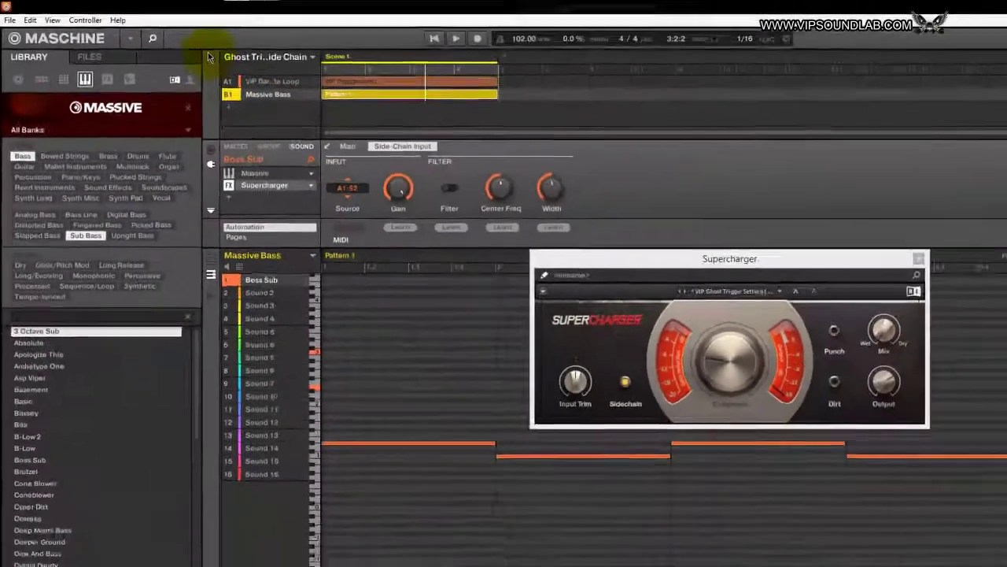
left_click(209, 56)
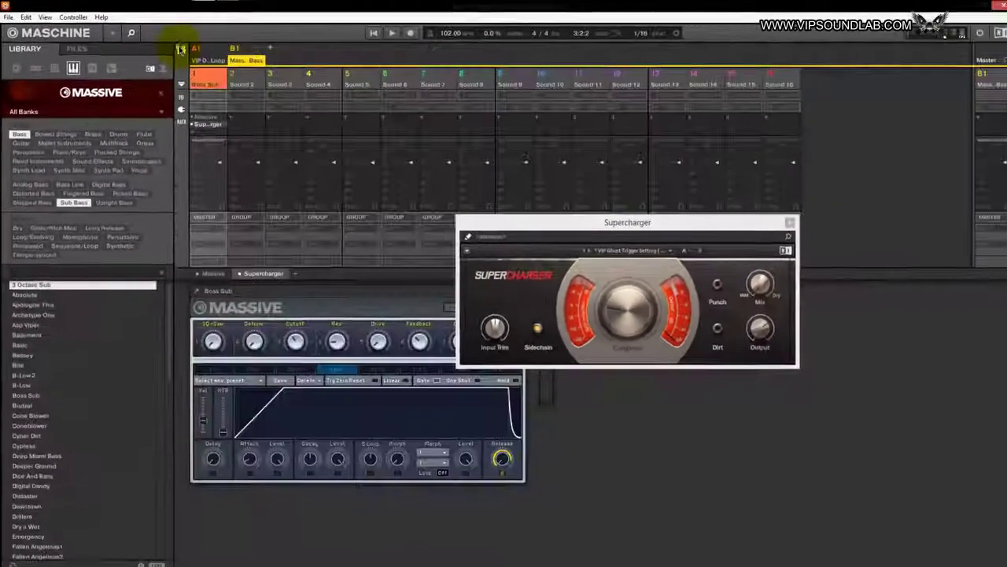
Set the Ghost Trigger Kick's audio output to None in the drum group mixer
left_click(241, 74)
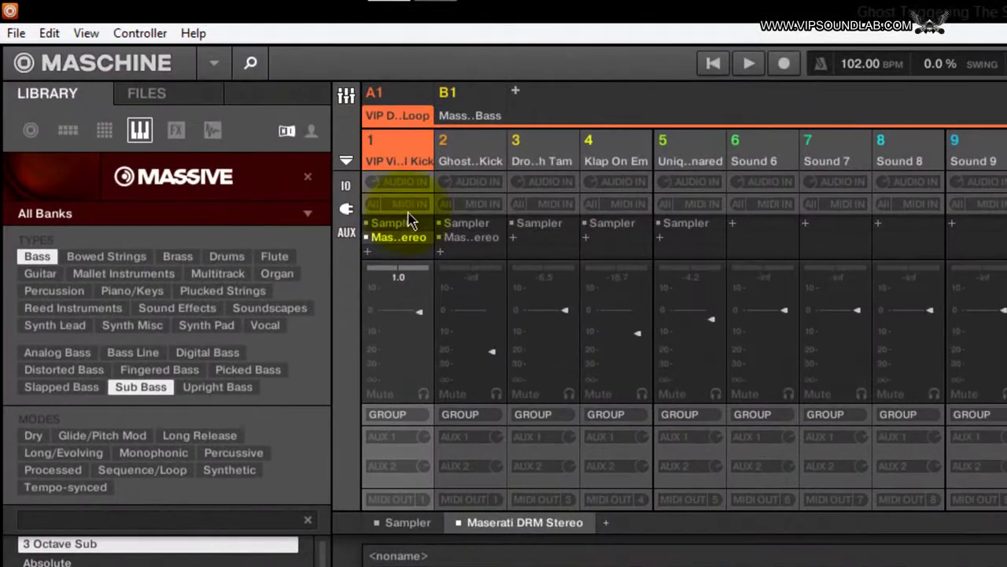
left_click(480, 405)
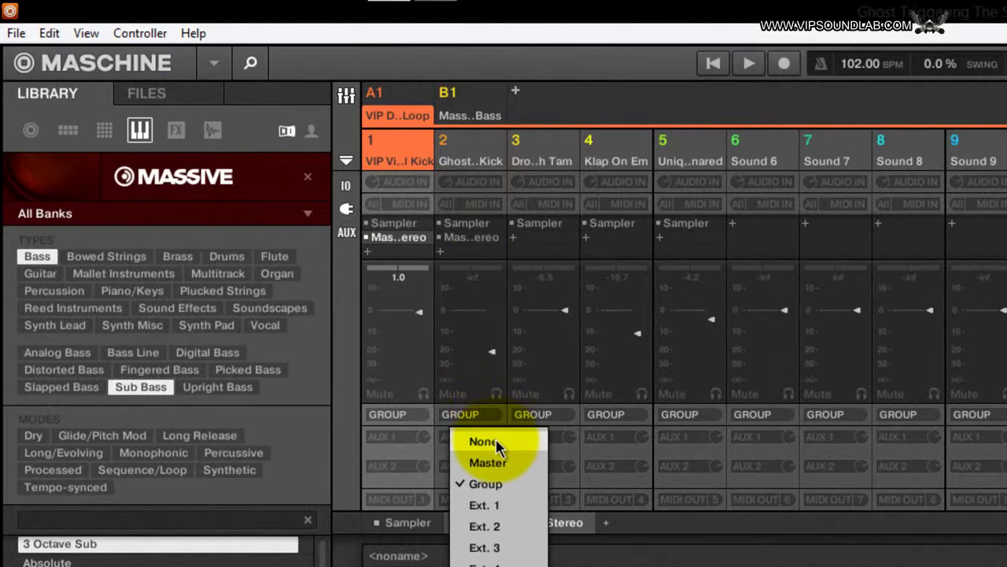
left_click(492, 441)
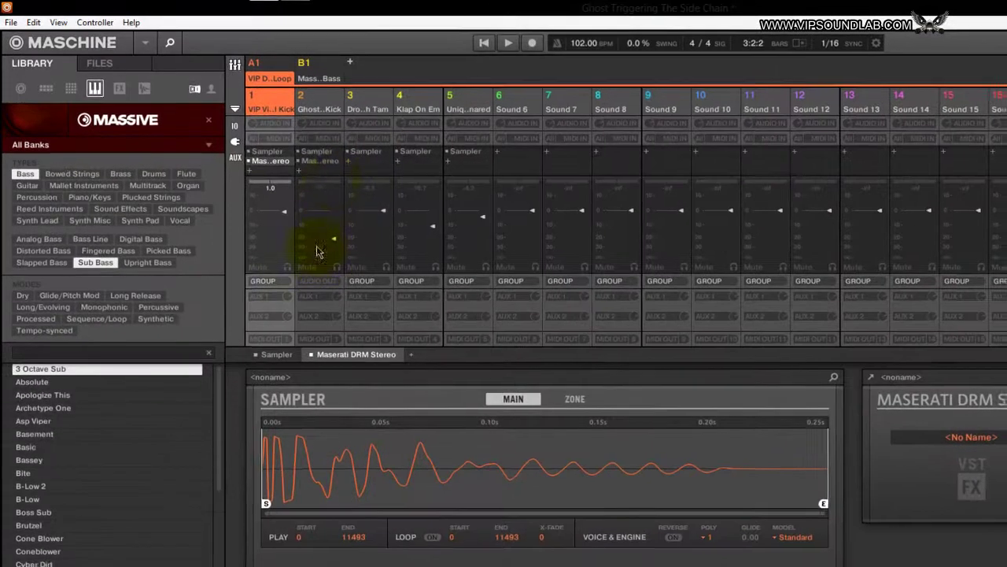
Back on Massive Bass, check that Supercharger's side-chain source still reads A1:S2
left_click(235, 66)
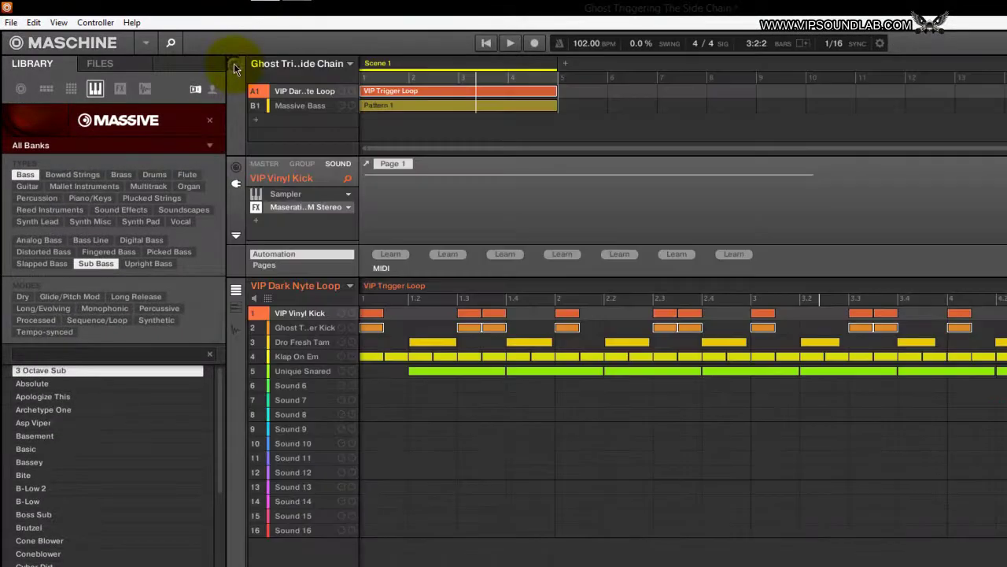
left_click(298, 106)
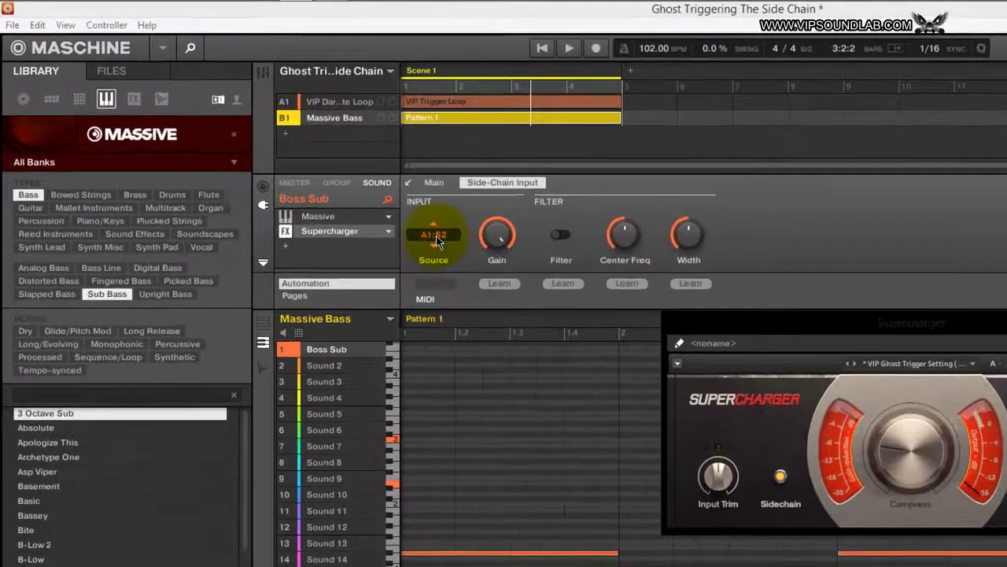
left_click(389, 211)
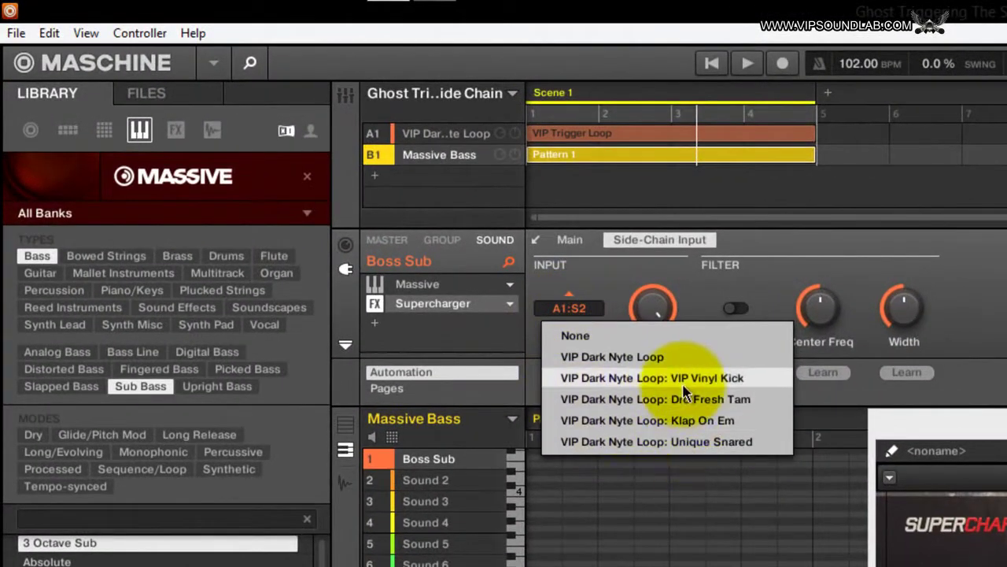
left_click(949, 302)
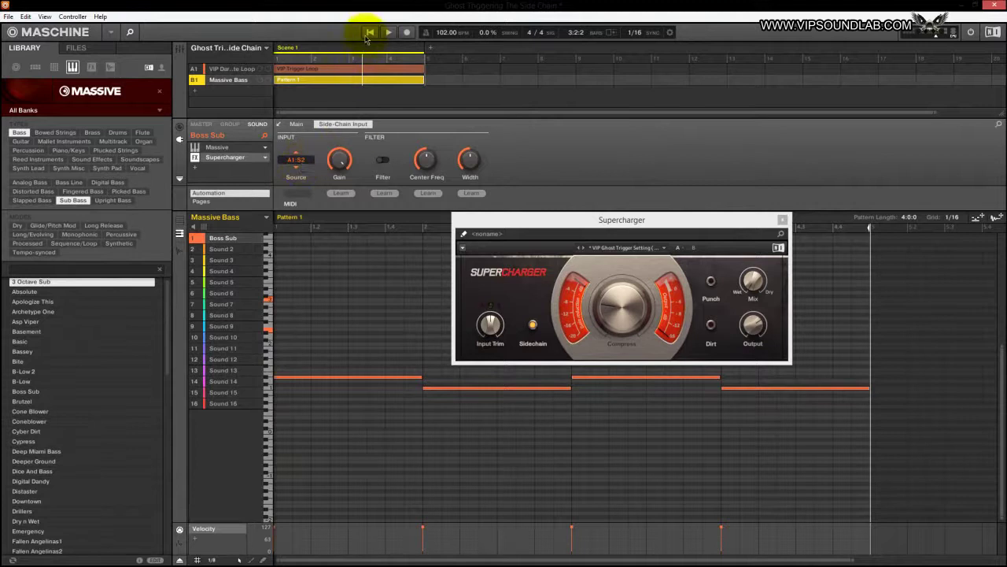
Play the song while scrolling Supercharger's Compress knob upward, then stop playback
left_click(573, 288)
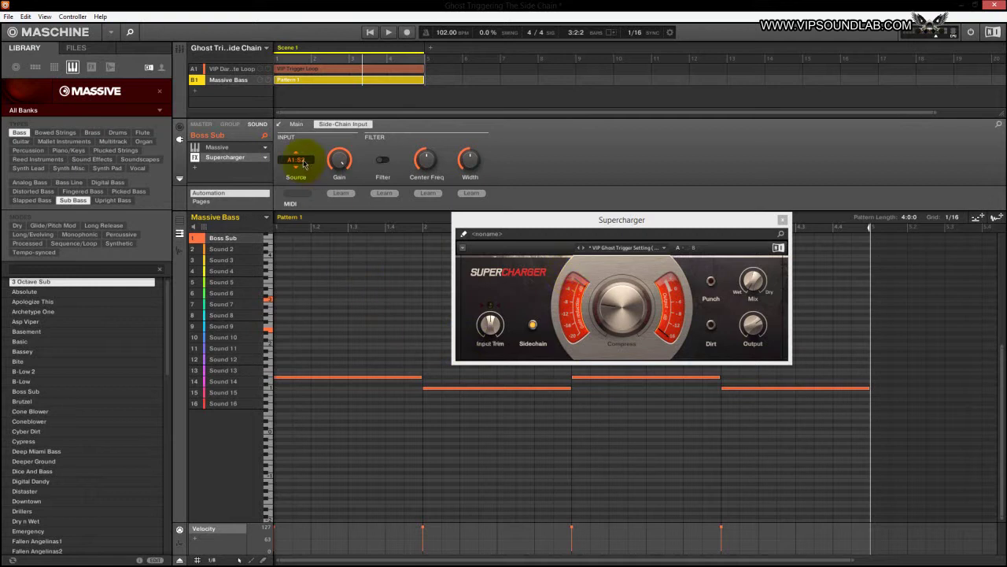
left_click(371, 33)
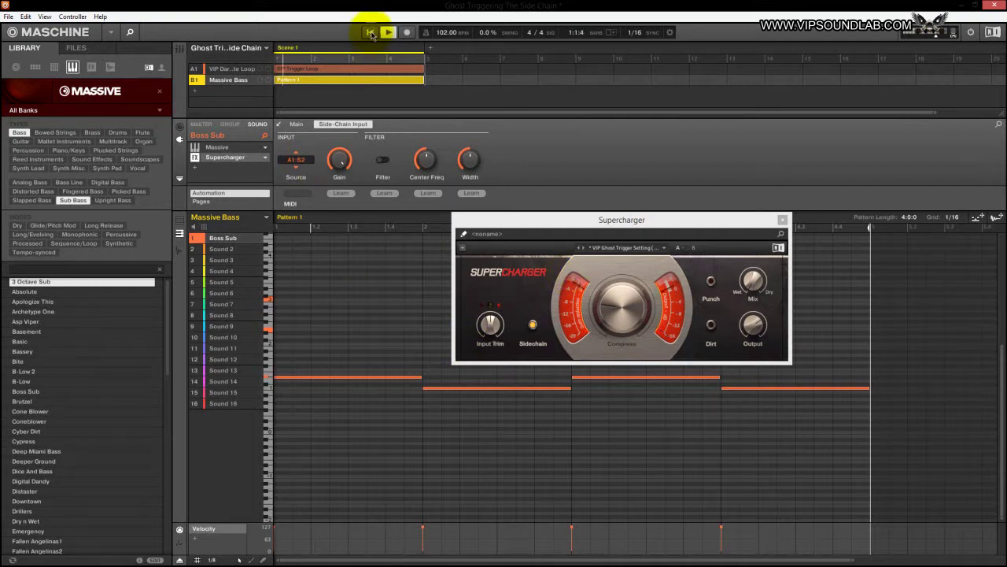
left_click(622, 315)
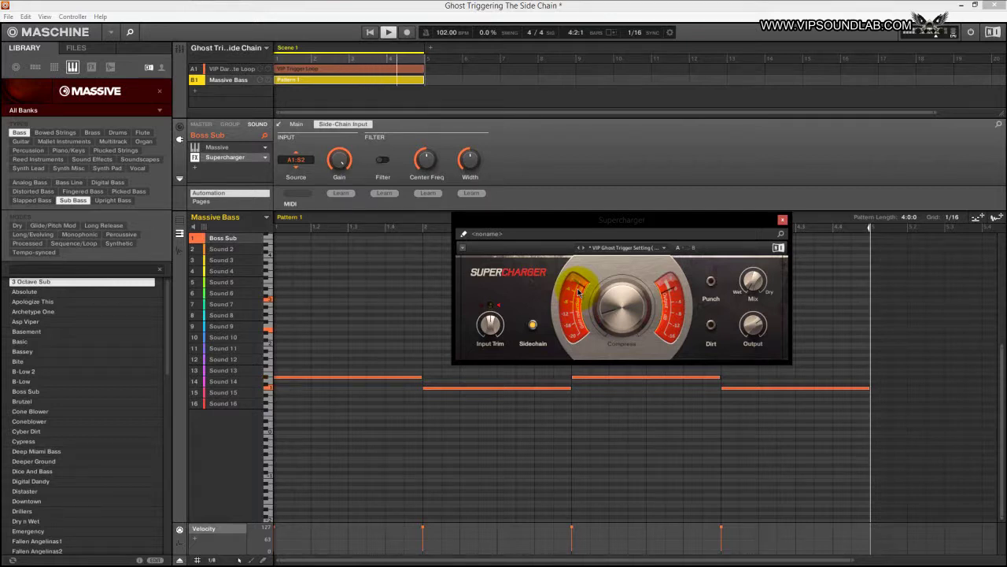
mouse_move(627, 322)
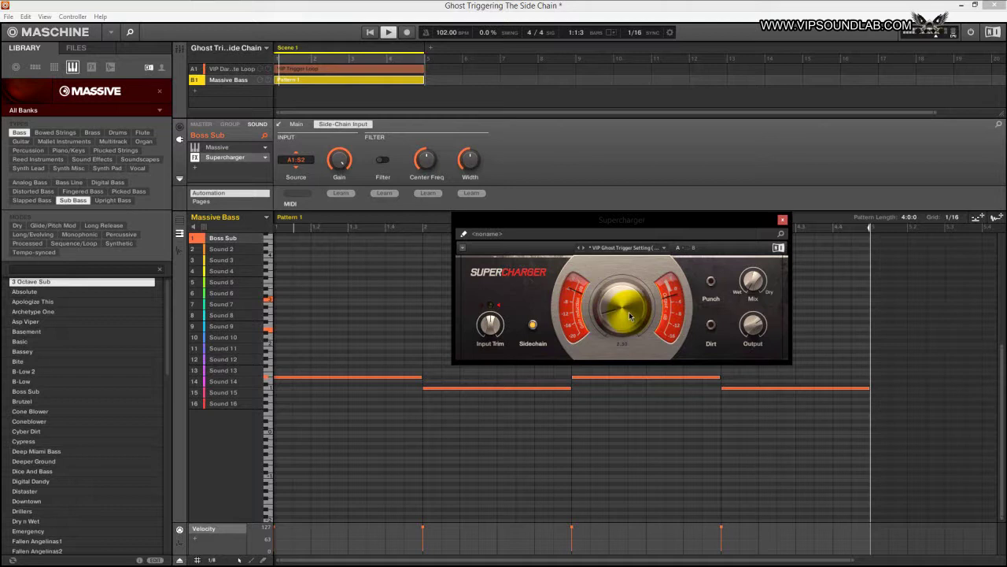
scroll(628, 318, "up", 6)
scroll(627, 318, "up", 6)
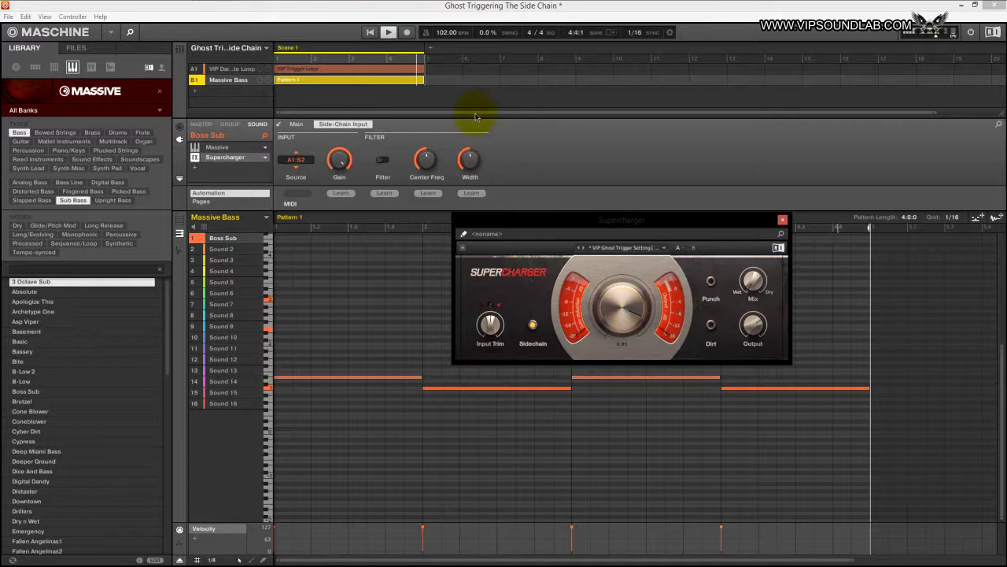
left_click(388, 32)
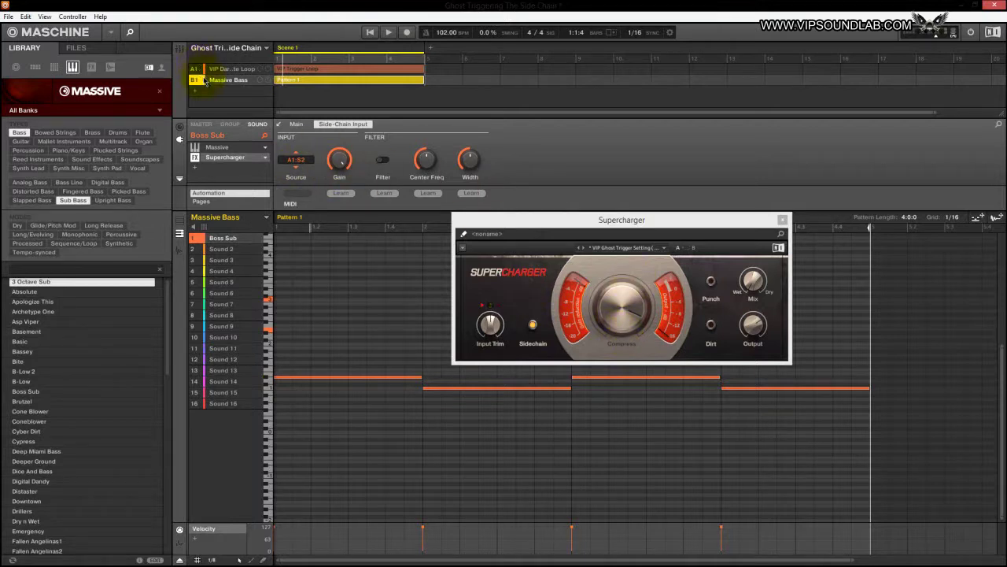
Solo the Massive Bass group and play it briefly to hear the ducking
right_click(201, 81)
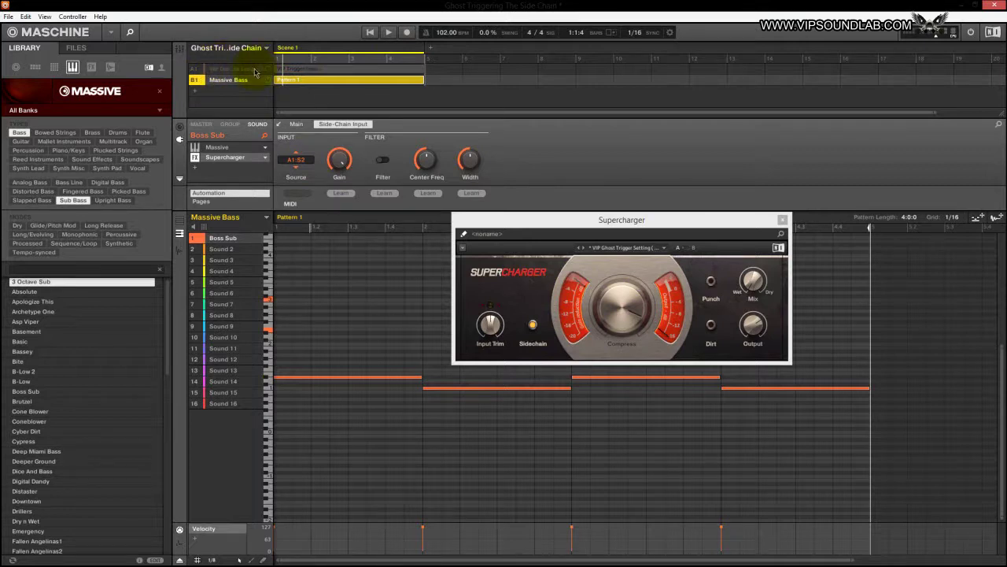
left_click(371, 33)
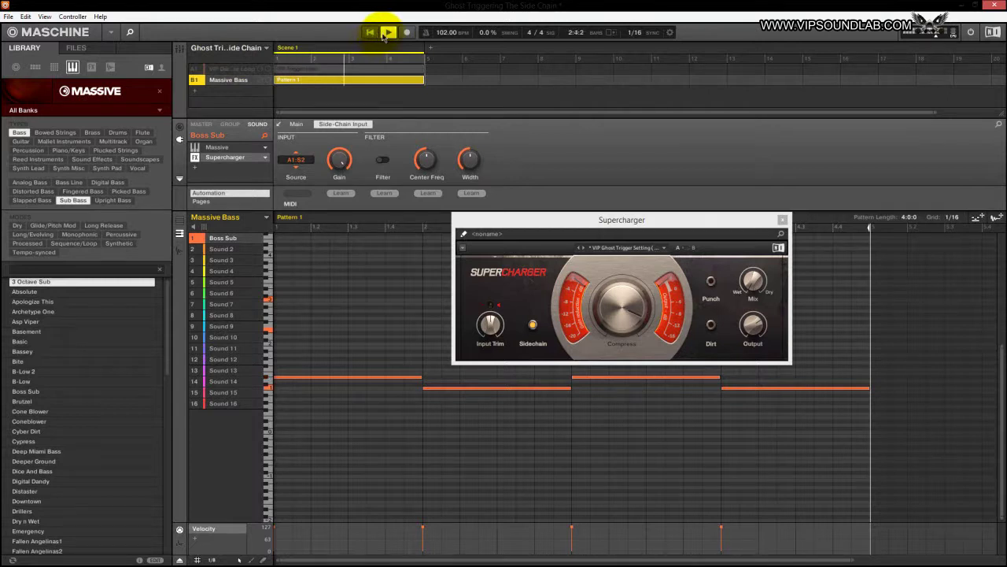
left_click(385, 35)
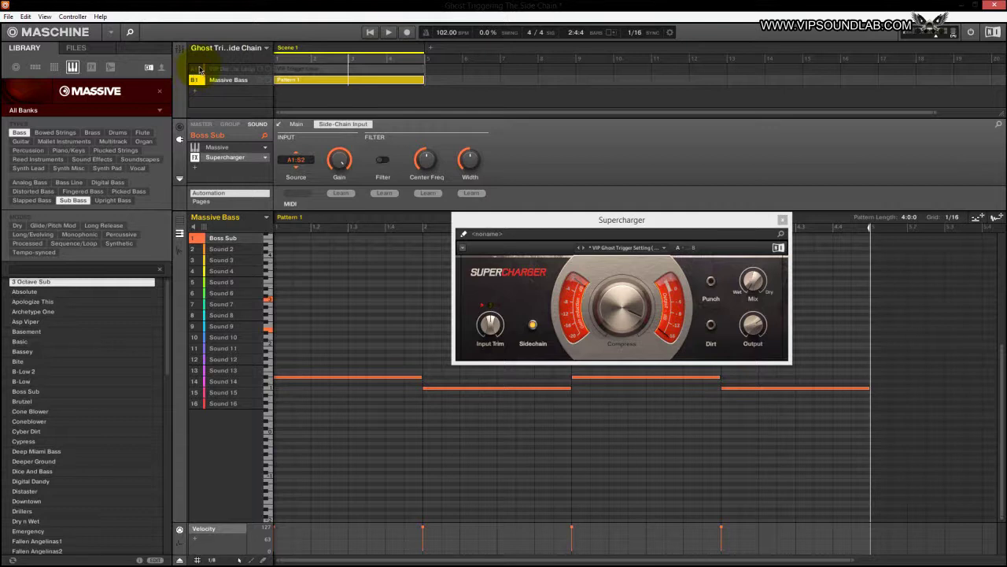
Solo the ghost kick channel in the VIP Dark Nyte Loop mixer, then reselect Massive Bass
left_click(223, 70)
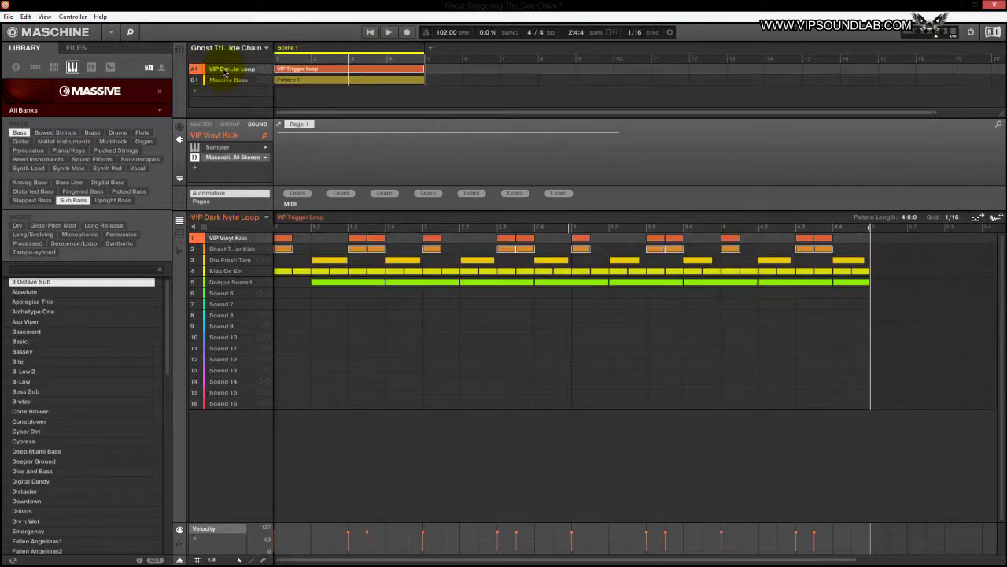
left_click(179, 48)
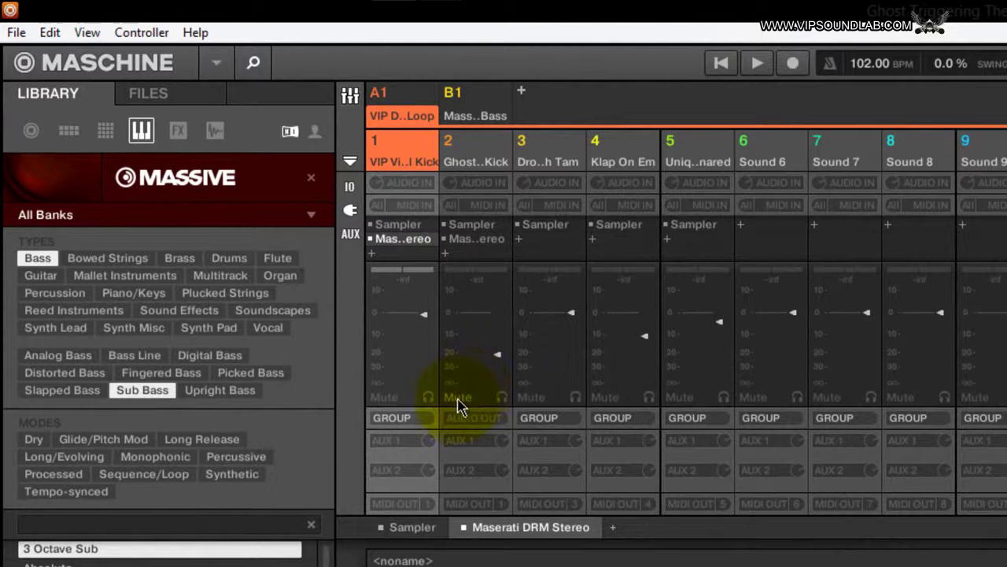
right_click(459, 400)
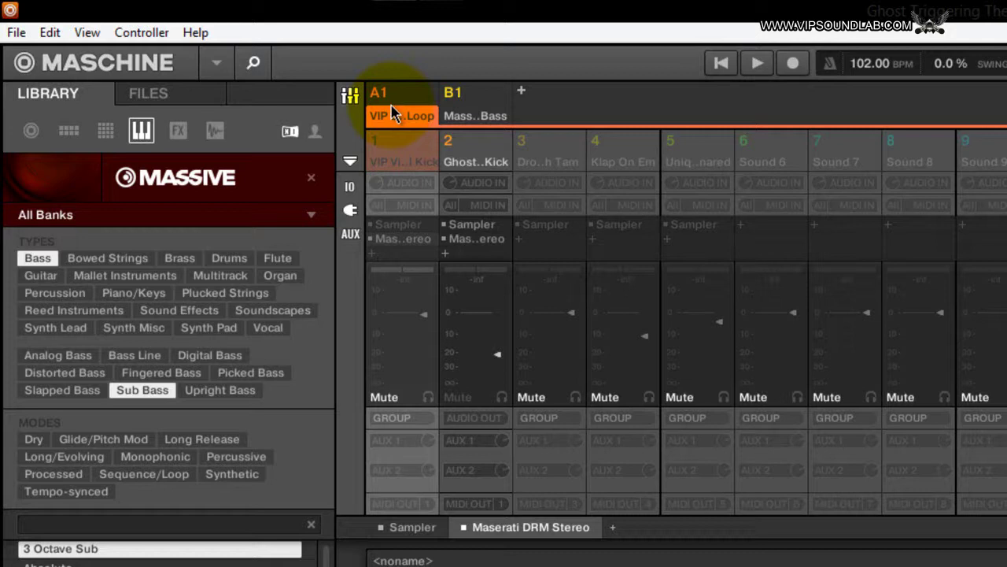
left_click(350, 94)
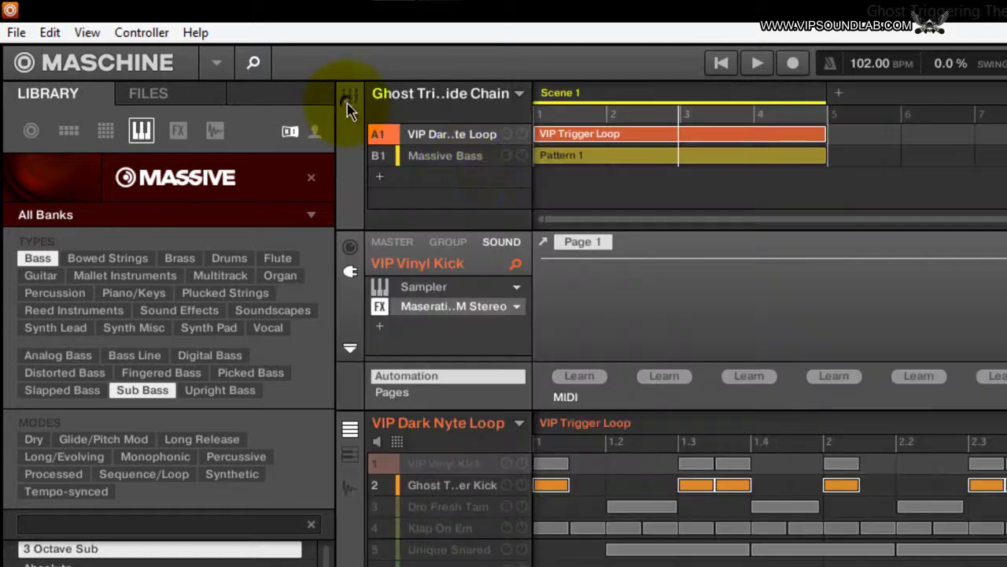
left_click(457, 156)
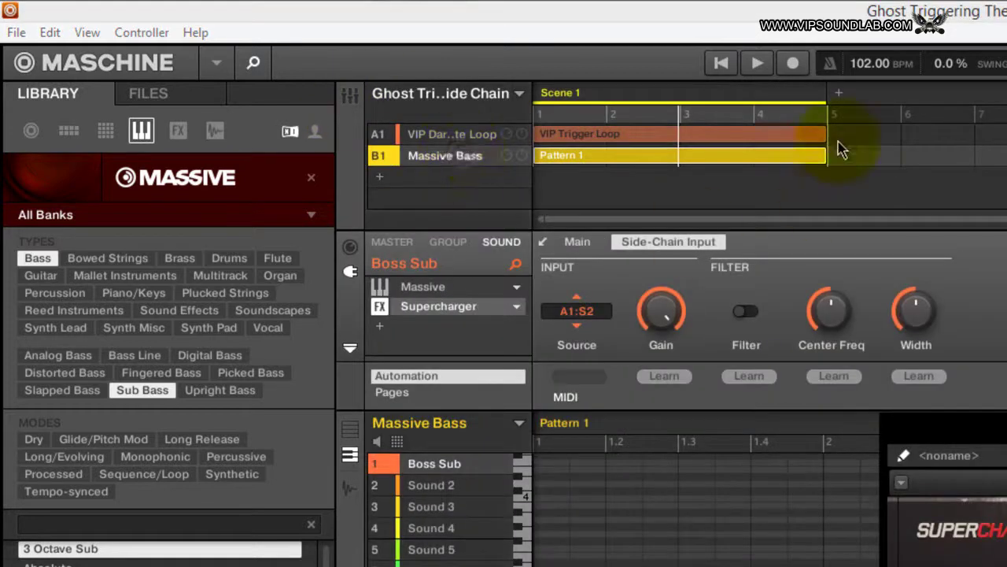
Restart playback from bar one and drag Supercharger's Compress knob down to about 1.85
left_click(720, 64)
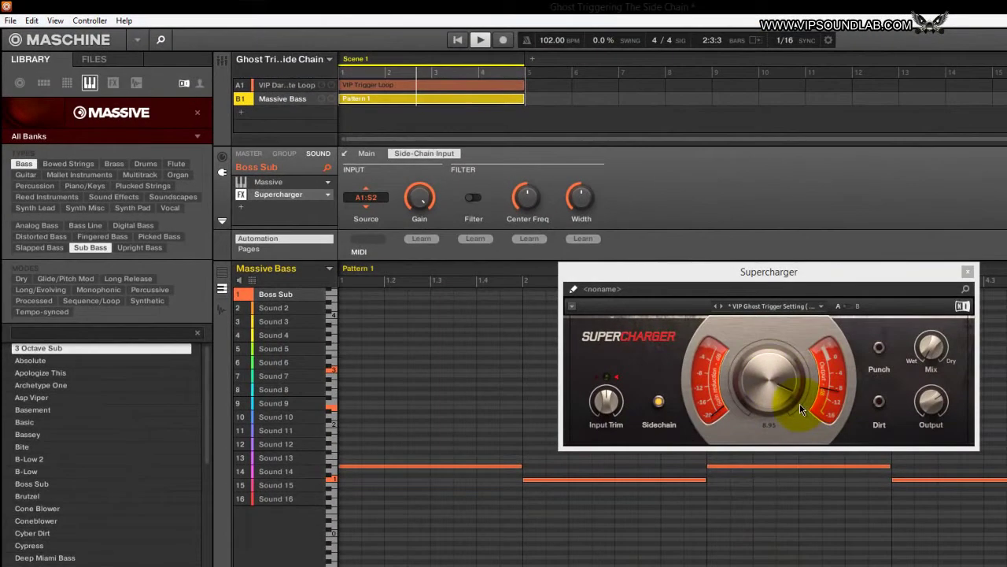
left_click_drag(800, 403, 768, 370)
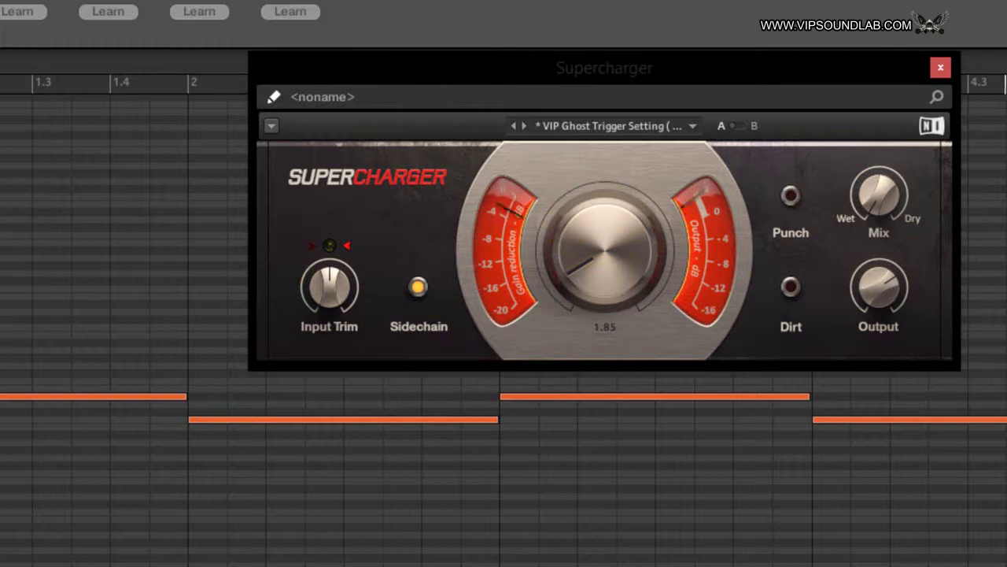
left_click(442, 93)
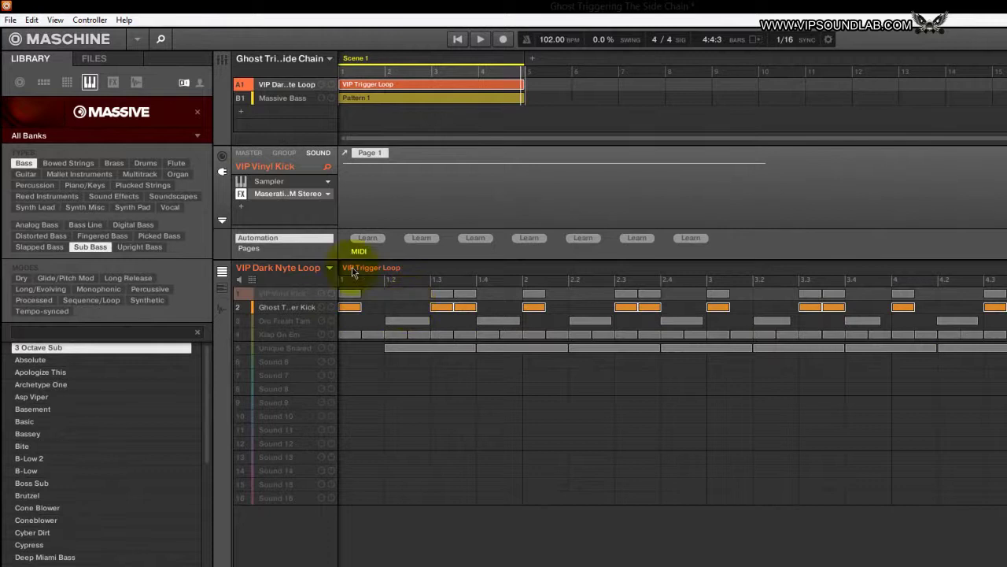
left_click(285, 98)
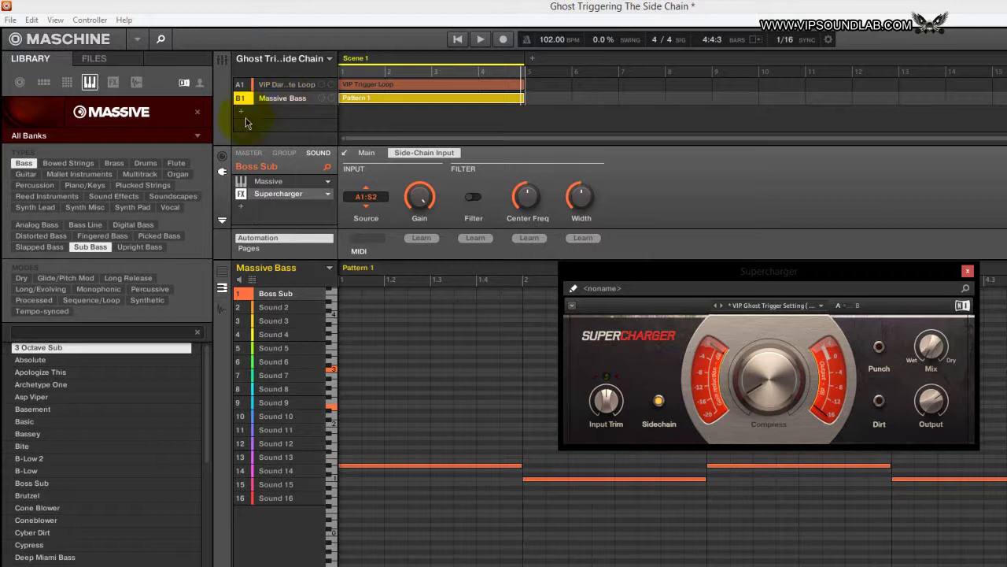
With the song playing, sweep Supercharger Compress up to 8.15, then back down to about 2.35
left_click(464, 41)
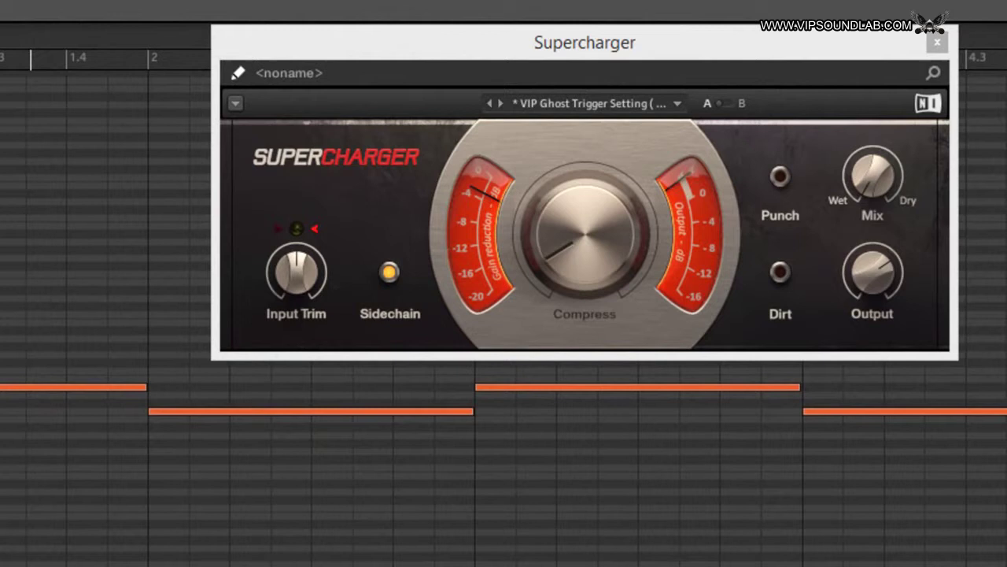
left_click(583, 235)
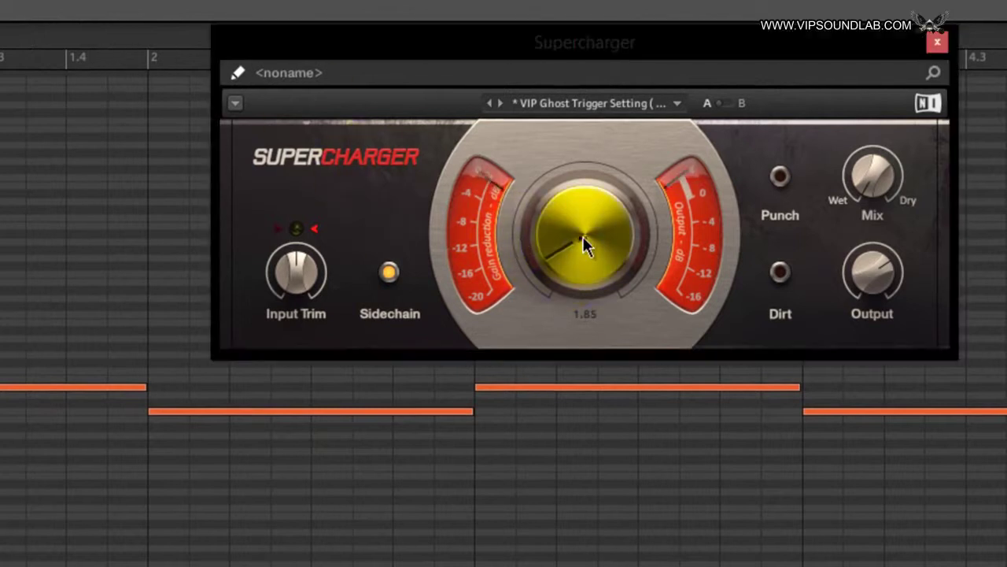
scroll(582, 236, "up", 5)
scroll(583, 237, "up", 1)
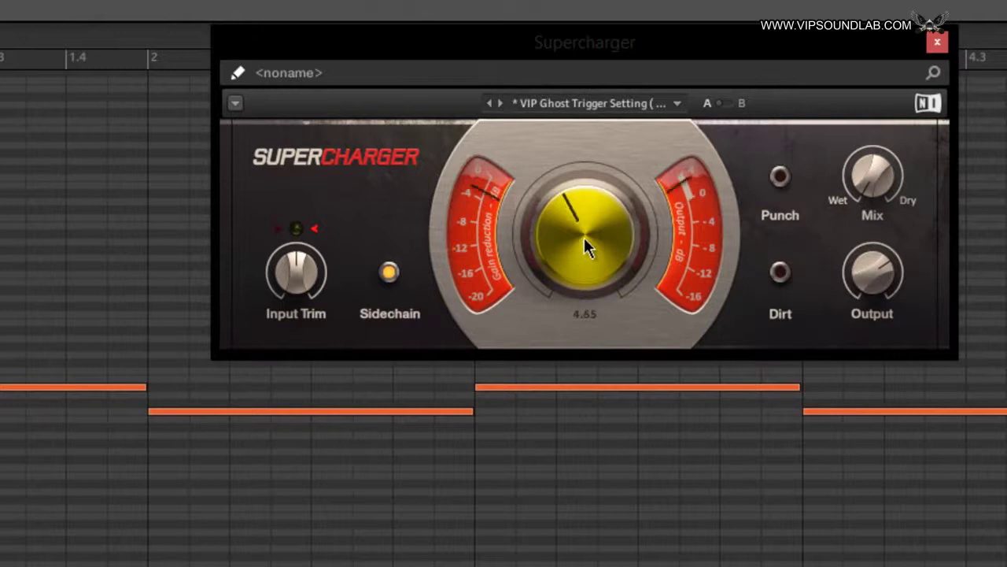
scroll(584, 236, "up", 8)
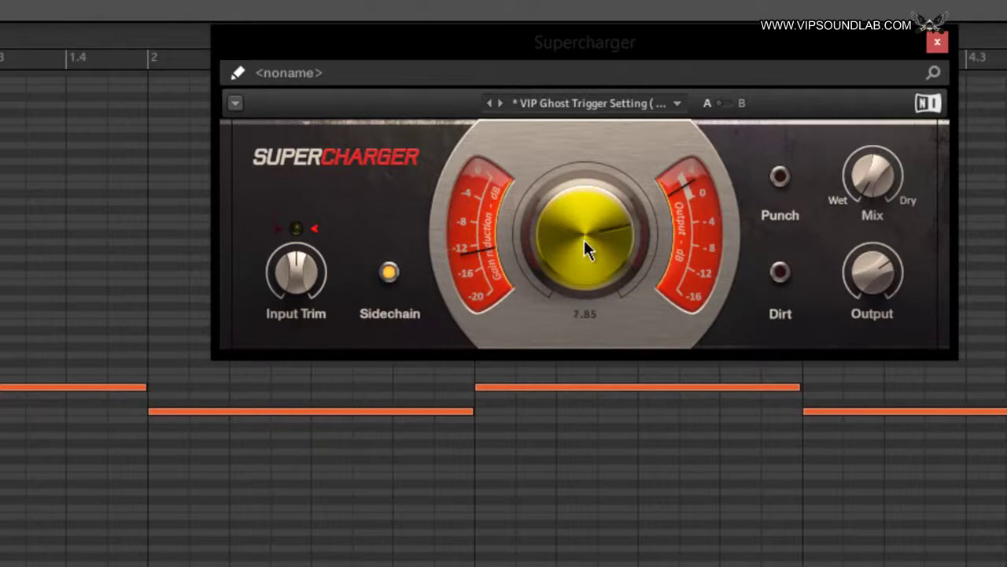
scroll(582, 239, "up", 1)
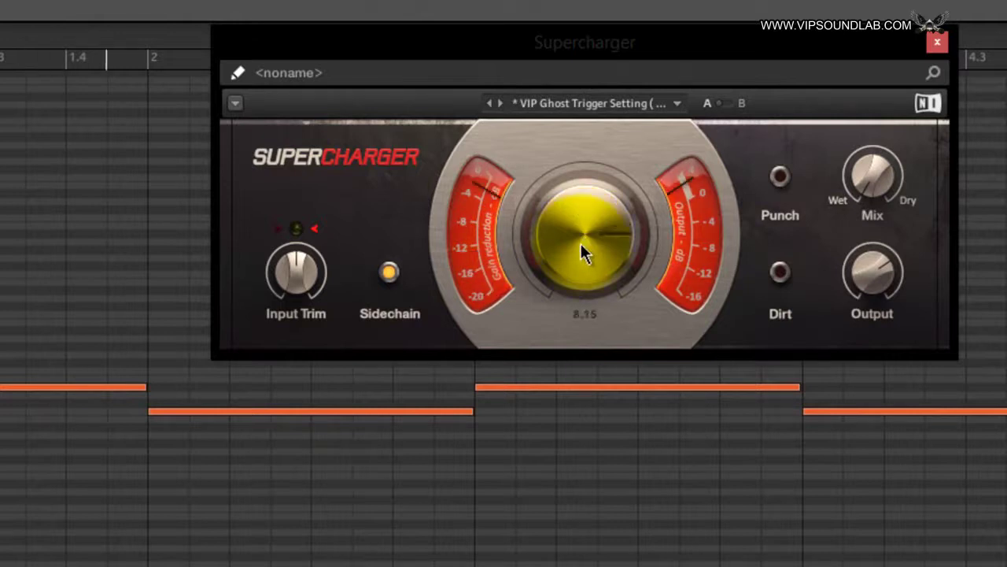
scroll(583, 239, "down", 10)
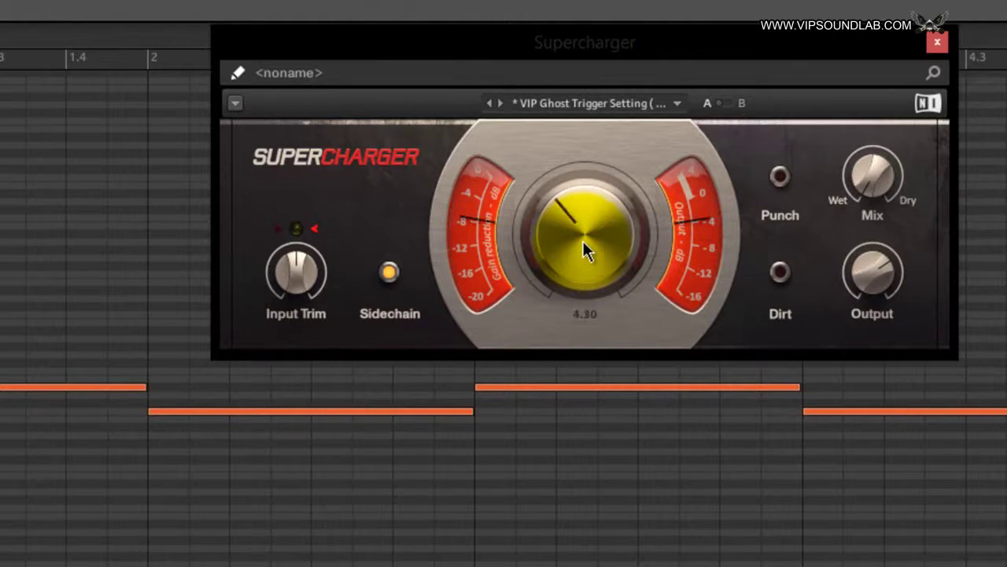
scroll(581, 238, "down", 5)
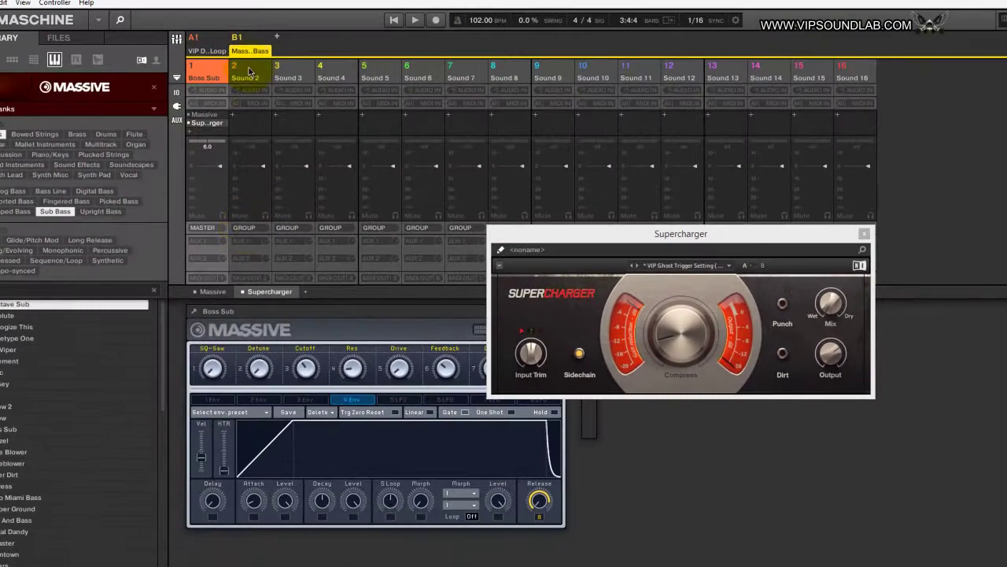
Check the drum loop group in the Mixer, reselect Massive Bass, and move the Supercharger window aside
left_click(207, 51)
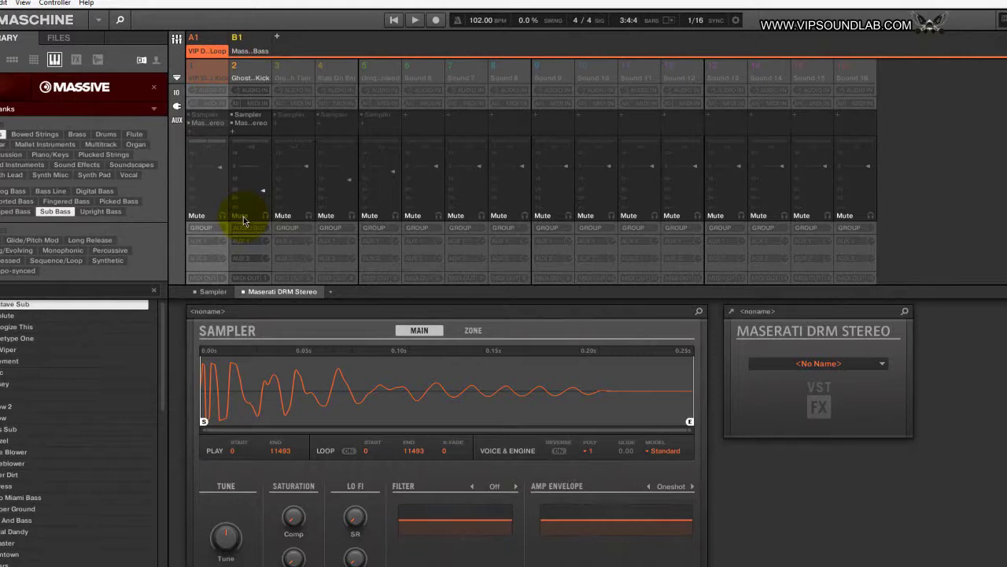
left_click(176, 40)
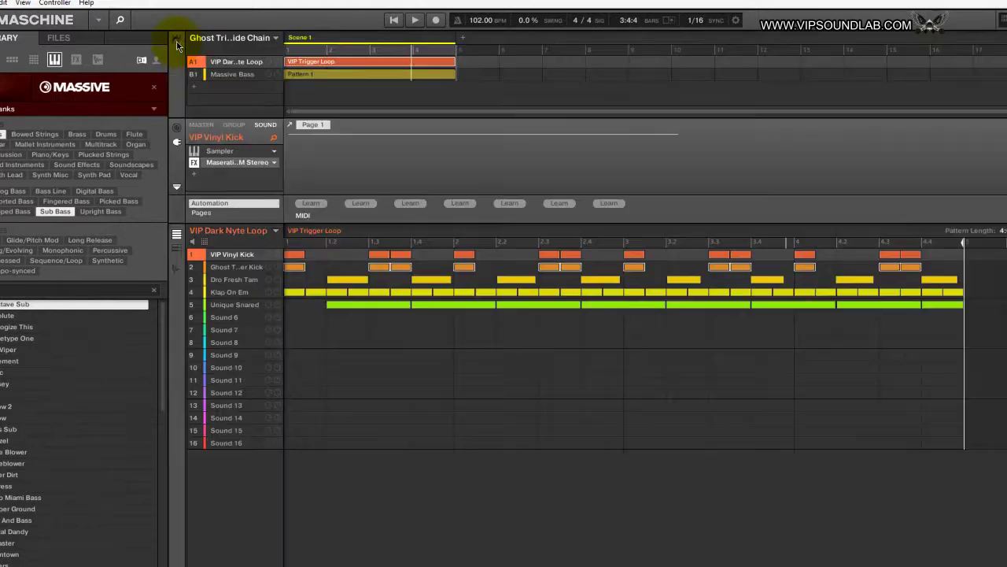
left_click(177, 43)
left_click(248, 50)
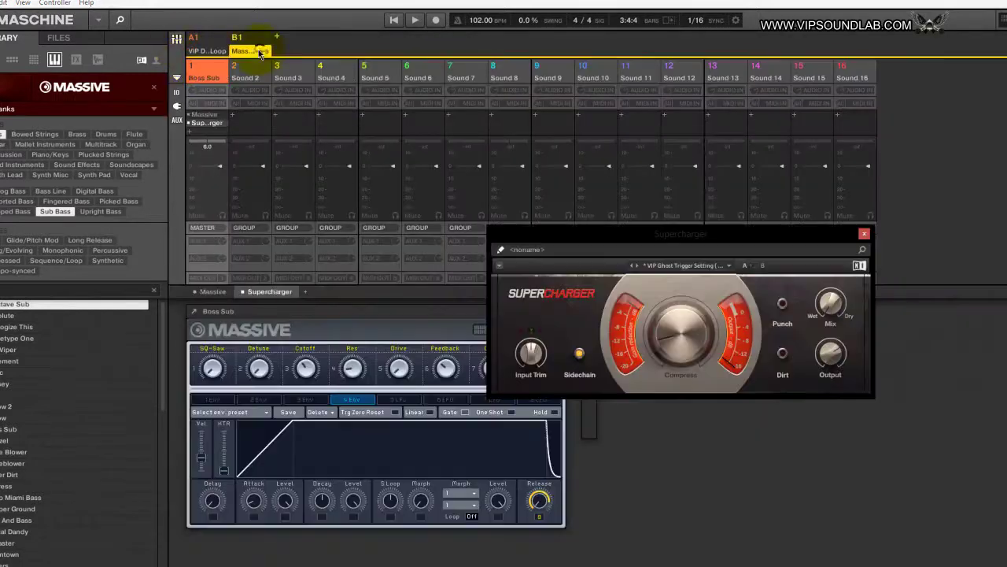
left_click_drag(641, 242, 772, 336)
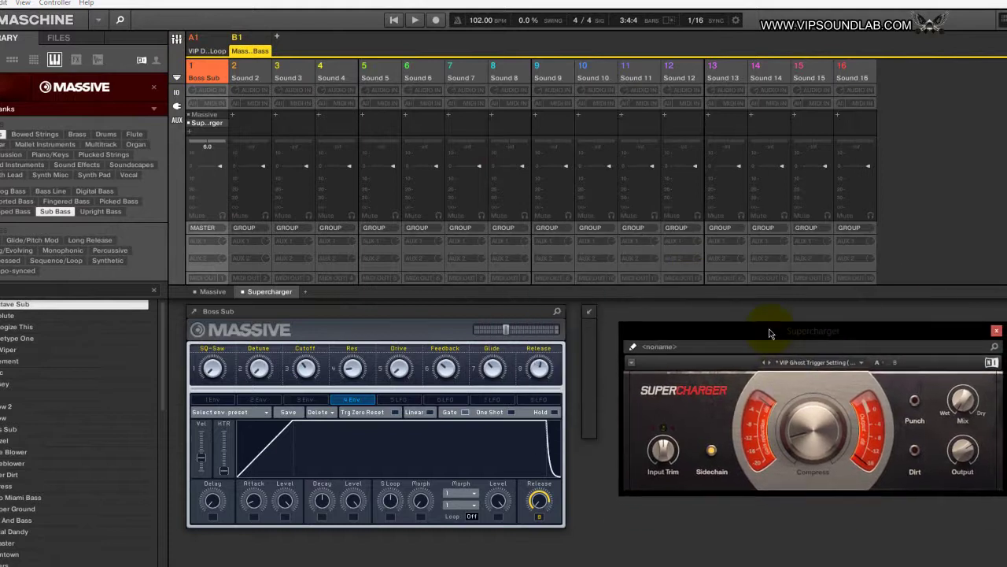
During playback, lower the Massive Feedback amount and set Supercharger compression to 2.30
left_click(412, 17)
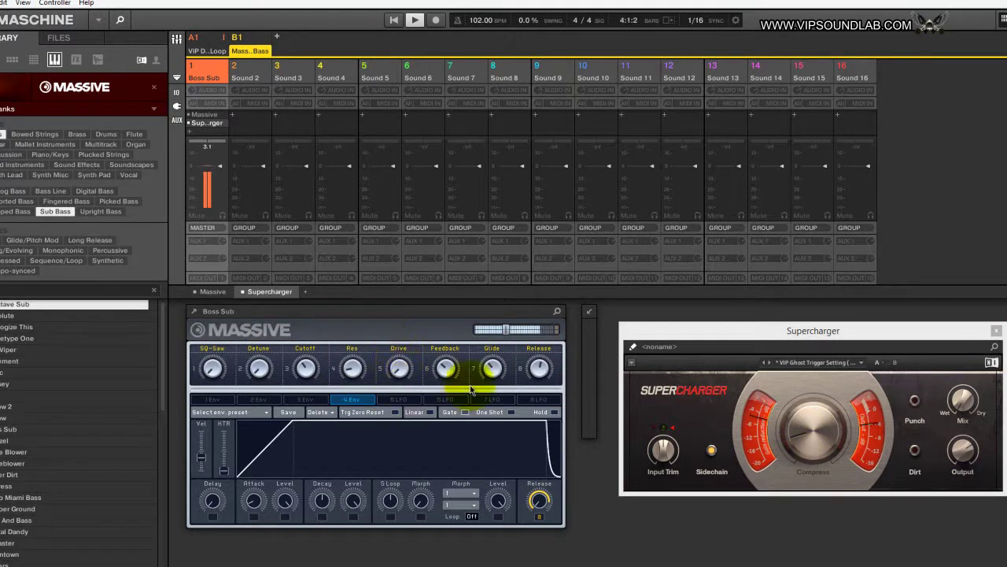
left_click_drag(454, 375, 447, 384)
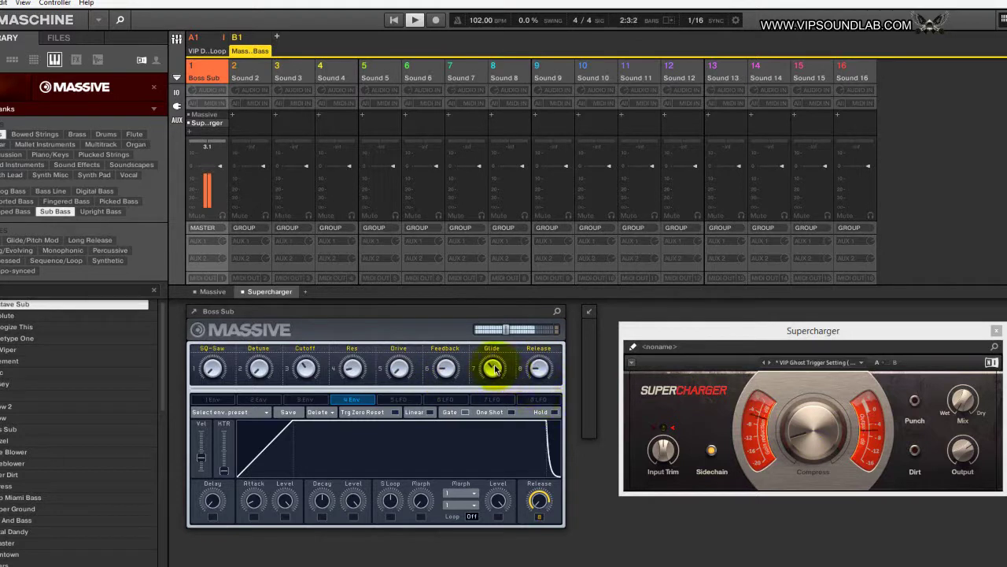
left_click_drag(306, 380, 304, 368)
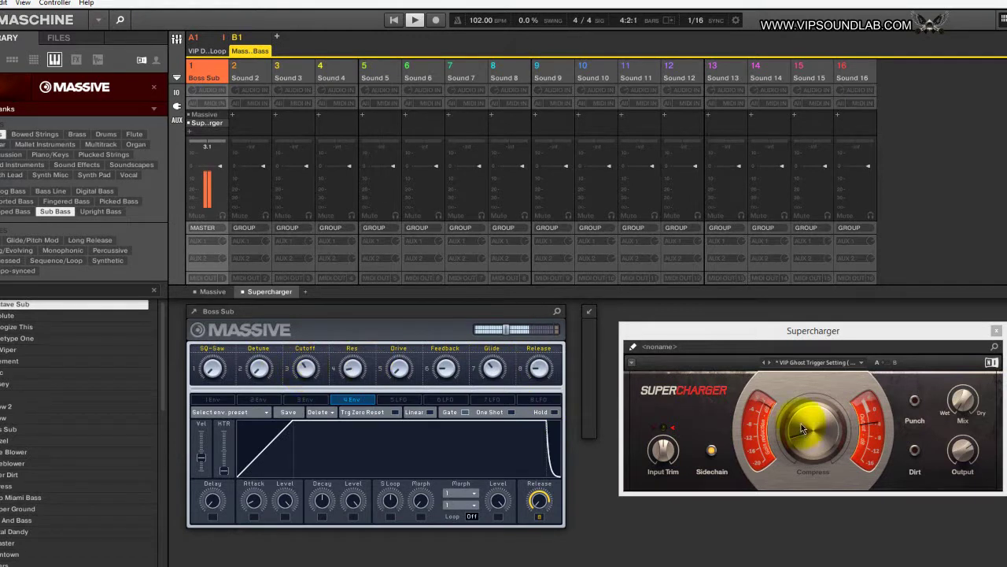
left_click_drag(817, 435, 817, 430)
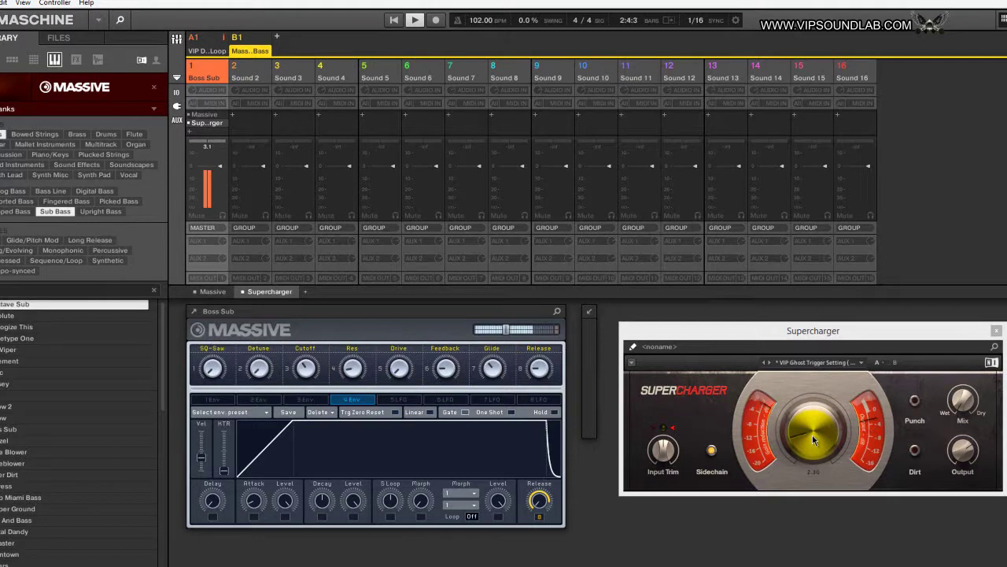
Stop playback and return from the Mixer to the Arrange view
left_click(418, 21)
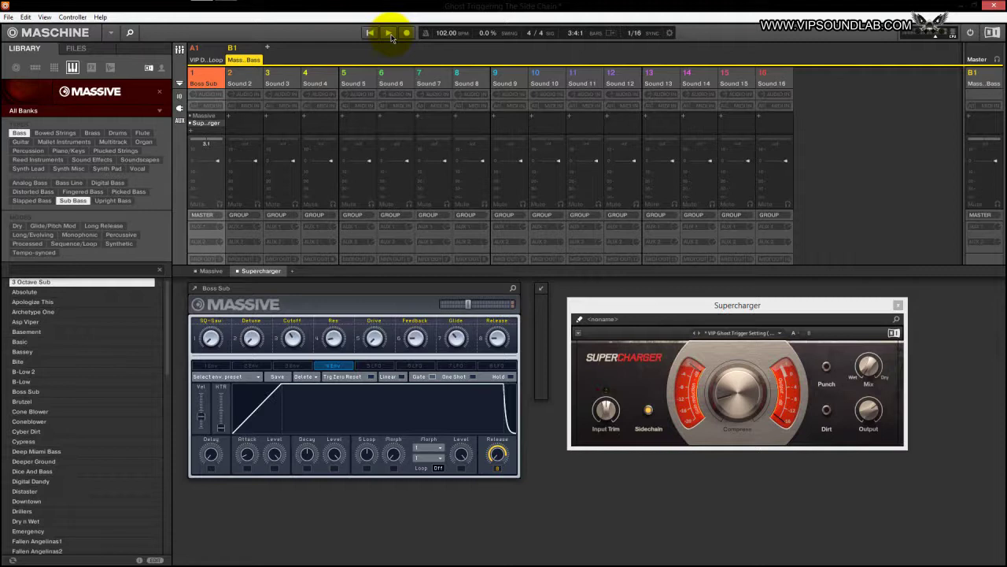
left_click(389, 35)
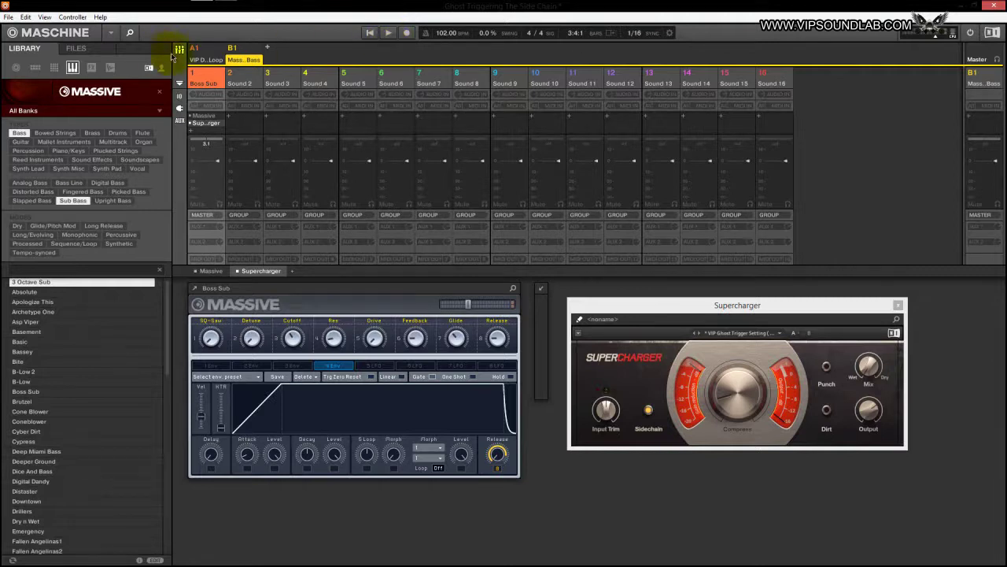